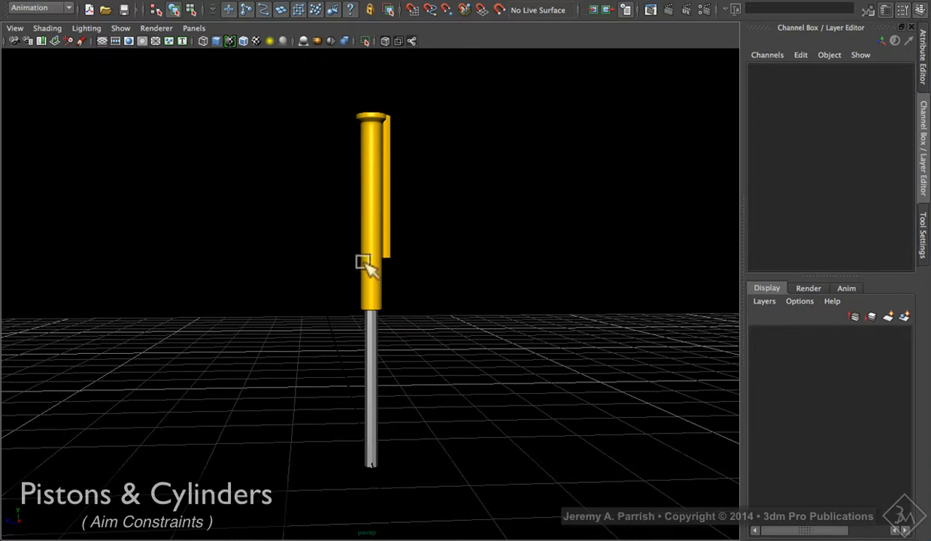
Step: Examine the model's parts by selecting the yellow cylinder, the thin side tube and the grey piston rod
left_click_drag(335, 224, 332, 245, "alt")
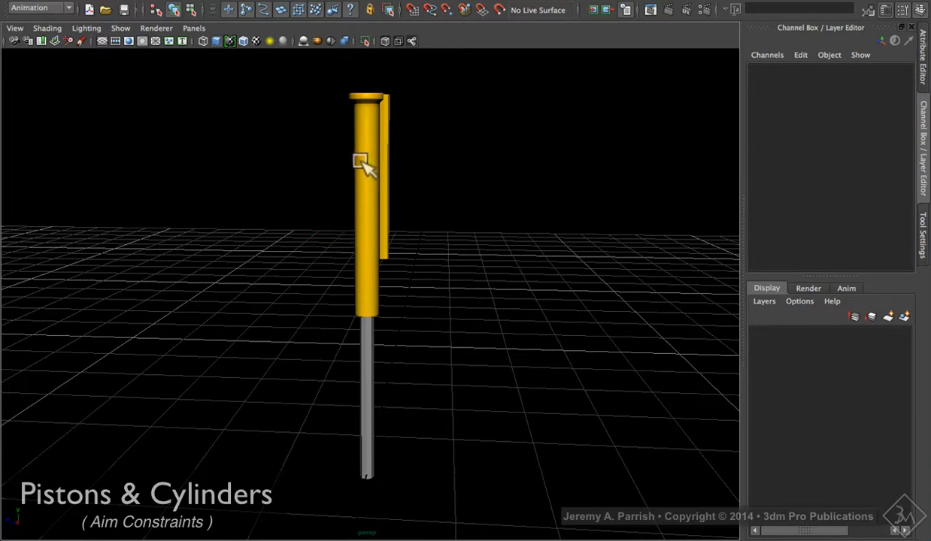
left_click(347, 189)
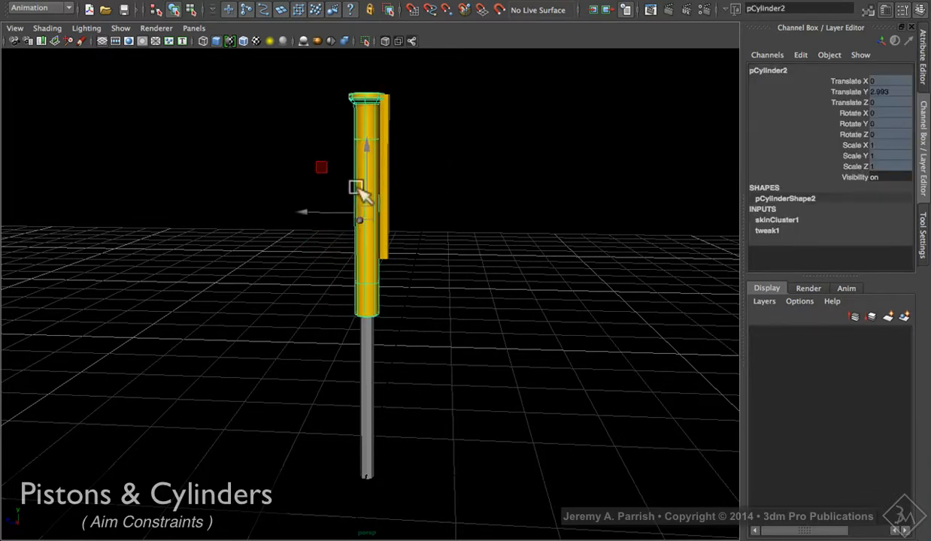
left_click(384, 194)
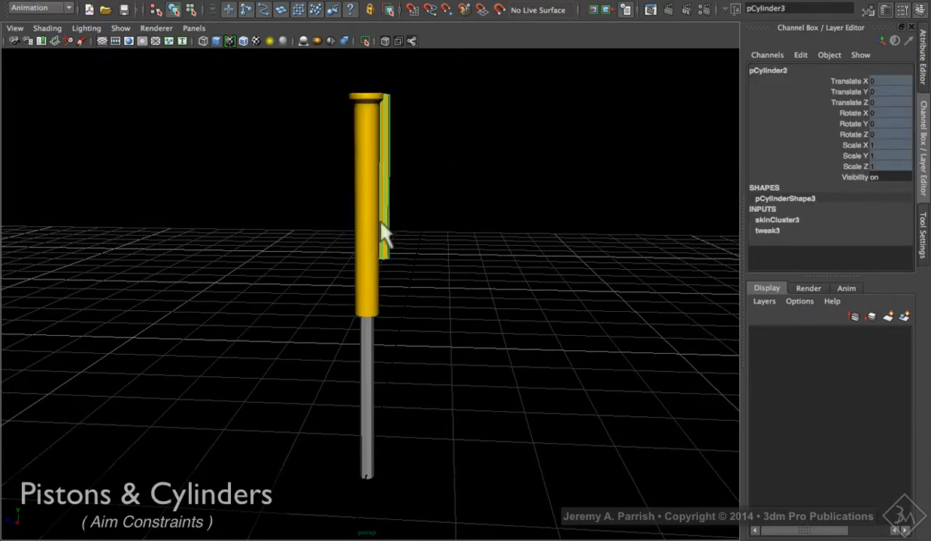
left_click(366, 382)
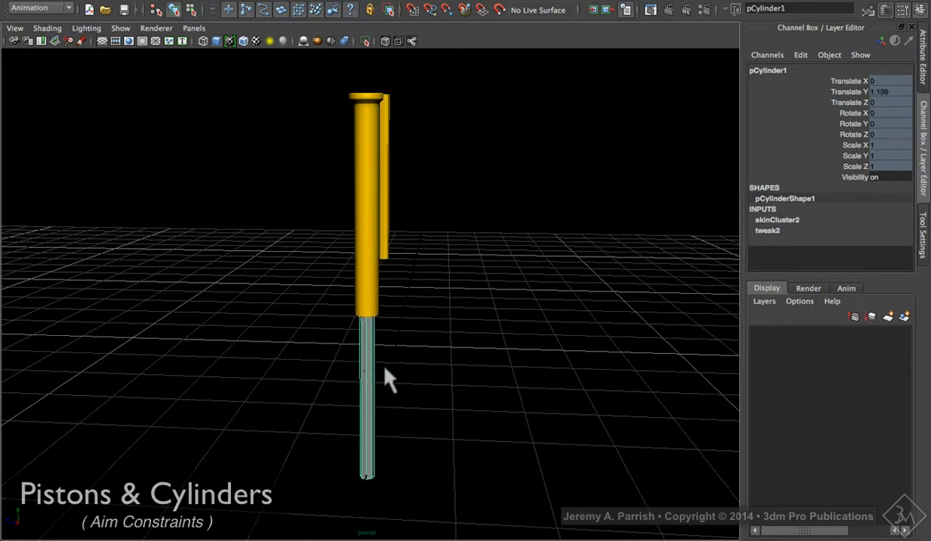
left_click(362, 222)
left_click(382, 245, "shift")
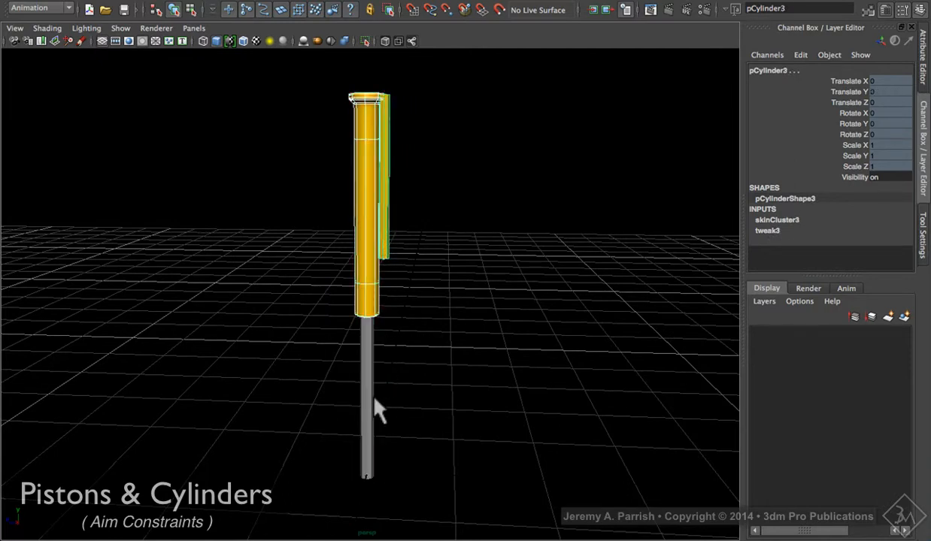
left_click_drag(374, 400, 362, 388, "alt")
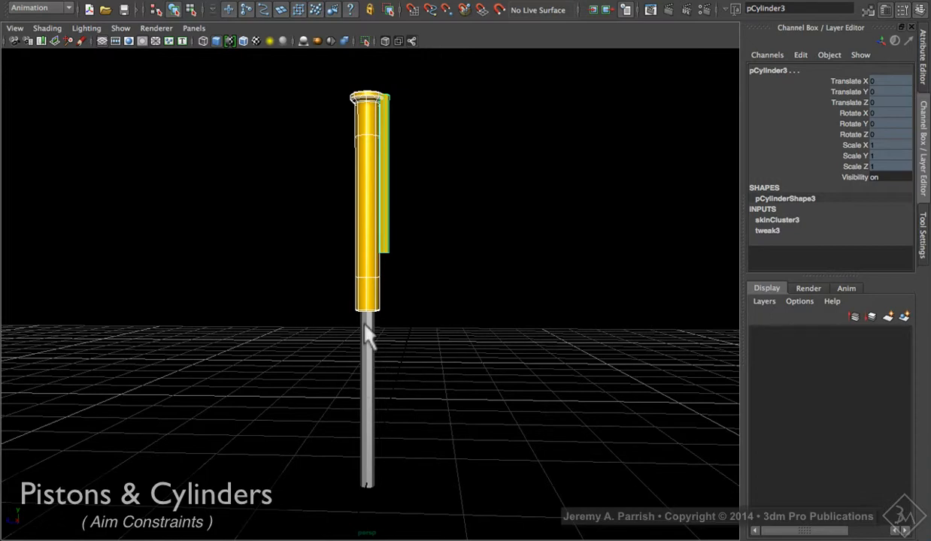
Step: Turn on the display of joints in the perspective viewport and clear the selection
left_click(120, 28)
left_click(139, 212)
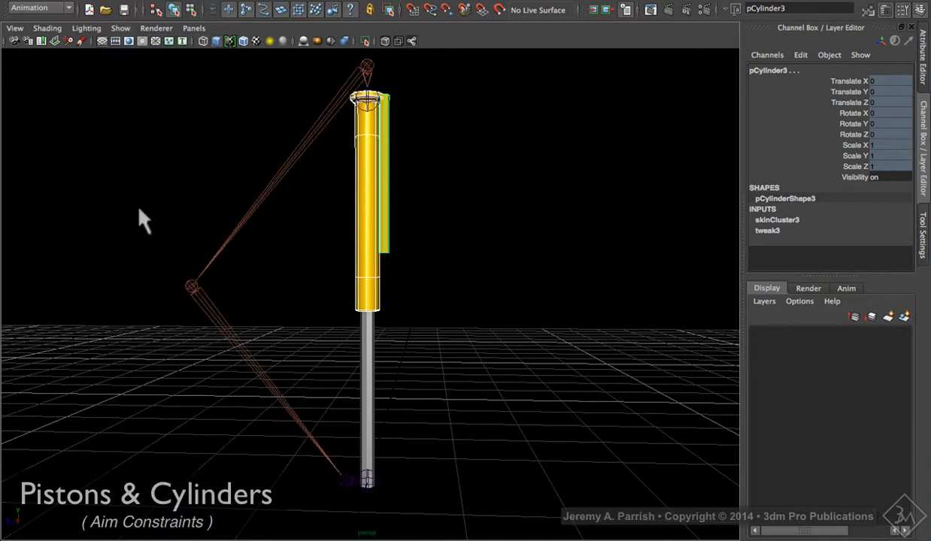
left_click(425, 250)
left_click_drag(425, 250, 426, 288, "alt")
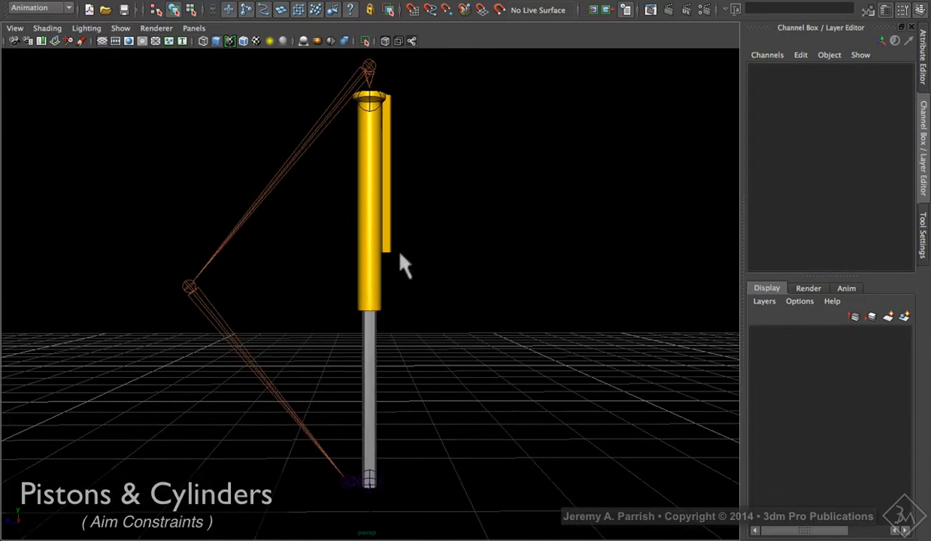
Step: Switch to the right view with a grey background, framing the piston assembly and its joint chain
key("space")
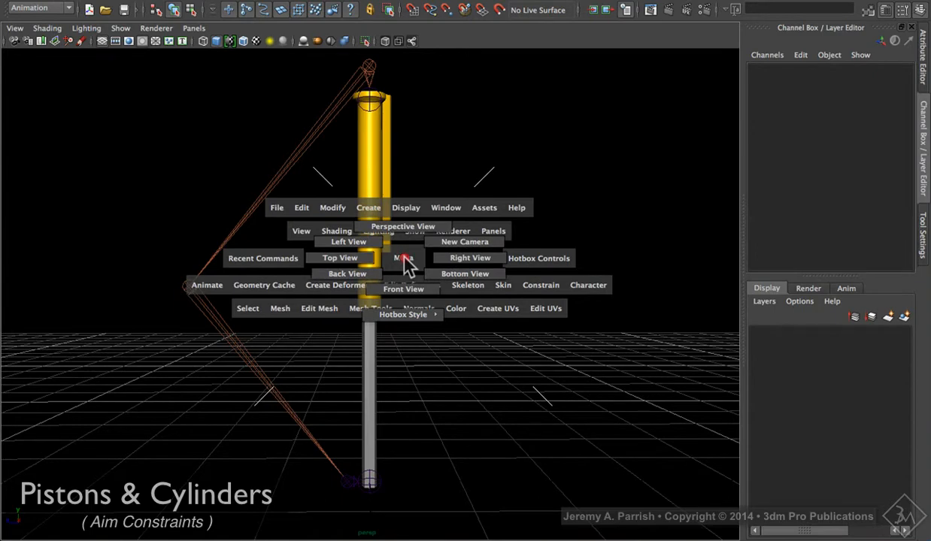
left_click_drag(404, 261, 440, 263)
right_click_drag(280, 194, 340, 226, "alt")
key("alt+b")
mouse_move(340, 226)
middle_mouse_down("alt")
mouse_move(340, 193)
mouse_move(337, 218)
middle_mouse_up("alt")
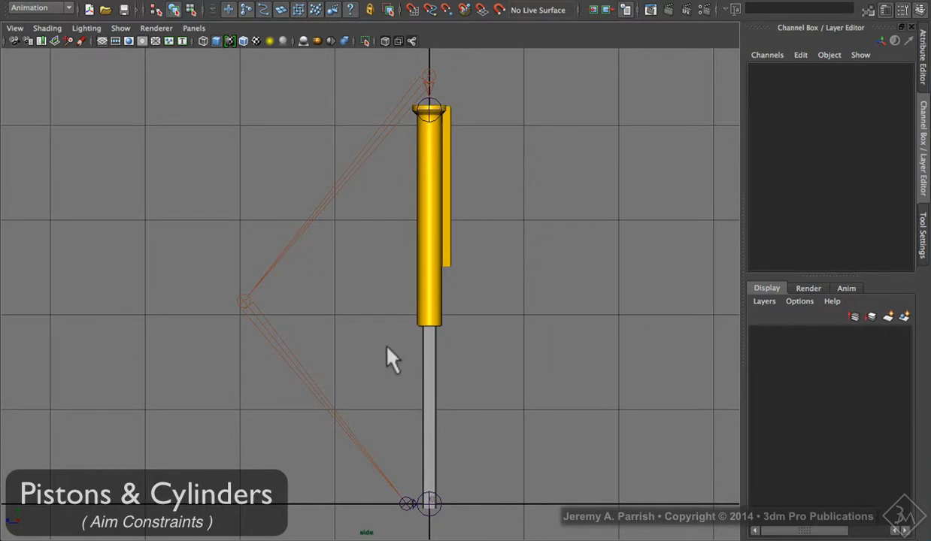
Step: Examine the bent joint chain, the separate joints at the piston's upper and lower ends, and the yellow and grey cylinders
left_click(397, 118)
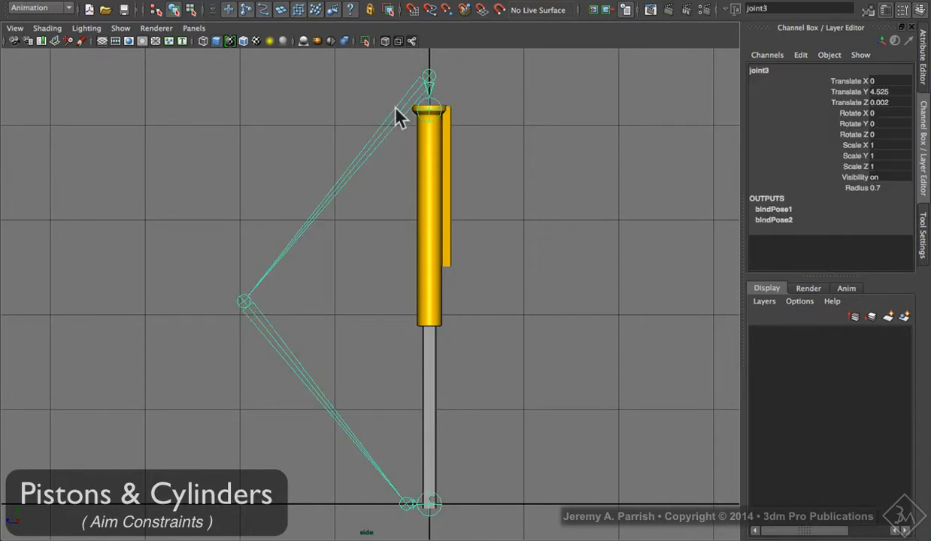
left_click(297, 365)
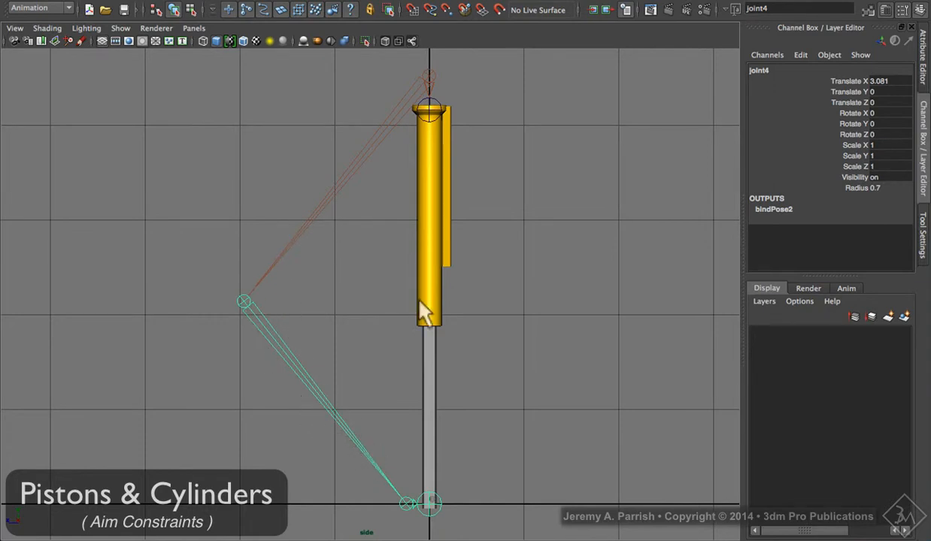
left_click(485, 174)
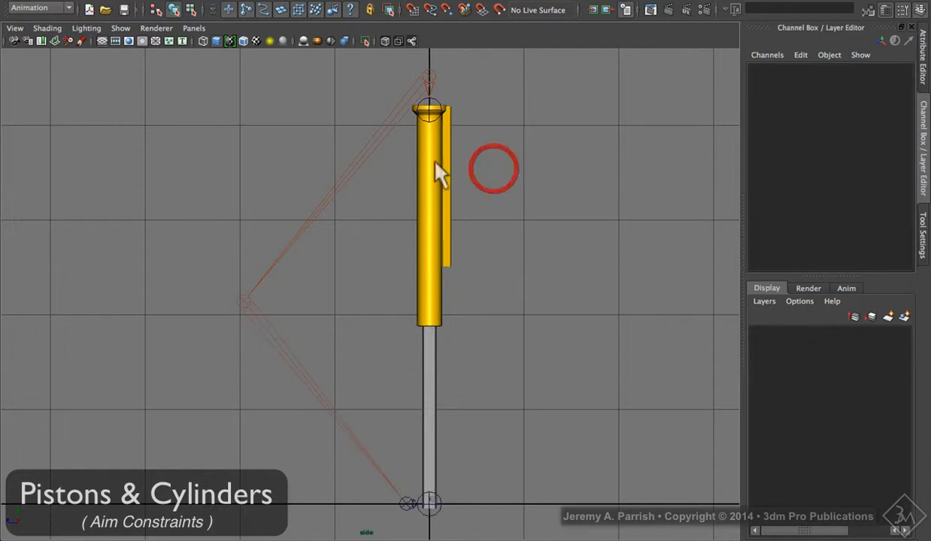
left_click(426, 110)
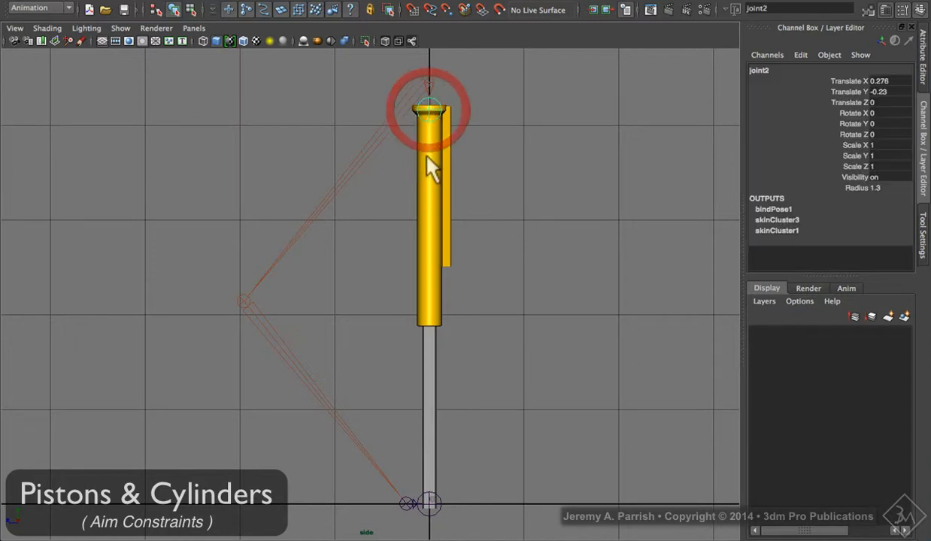
left_click(428, 499)
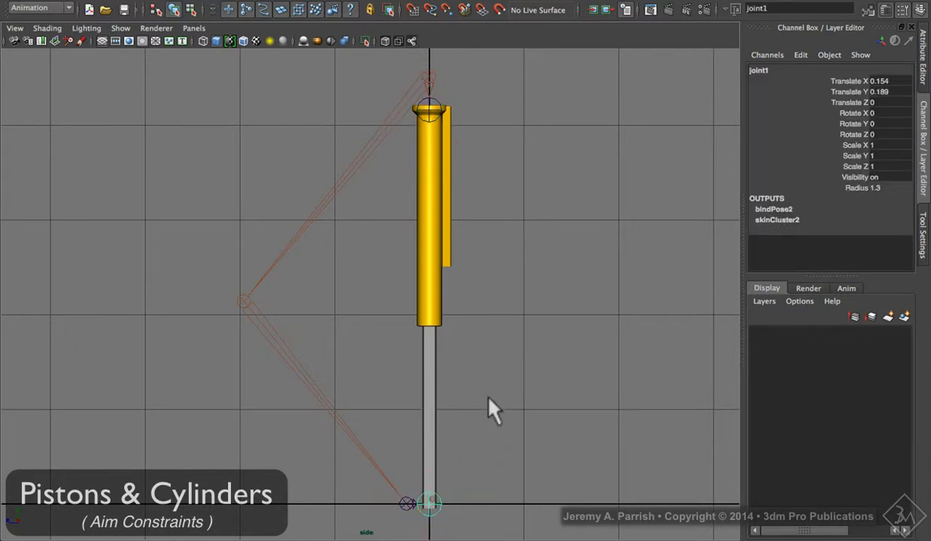
left_click(429, 141)
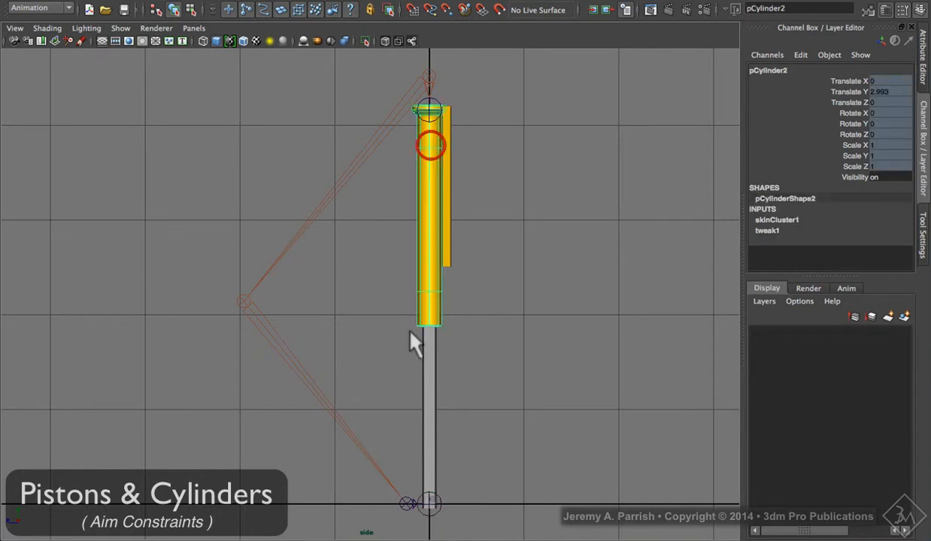
left_click(427, 376)
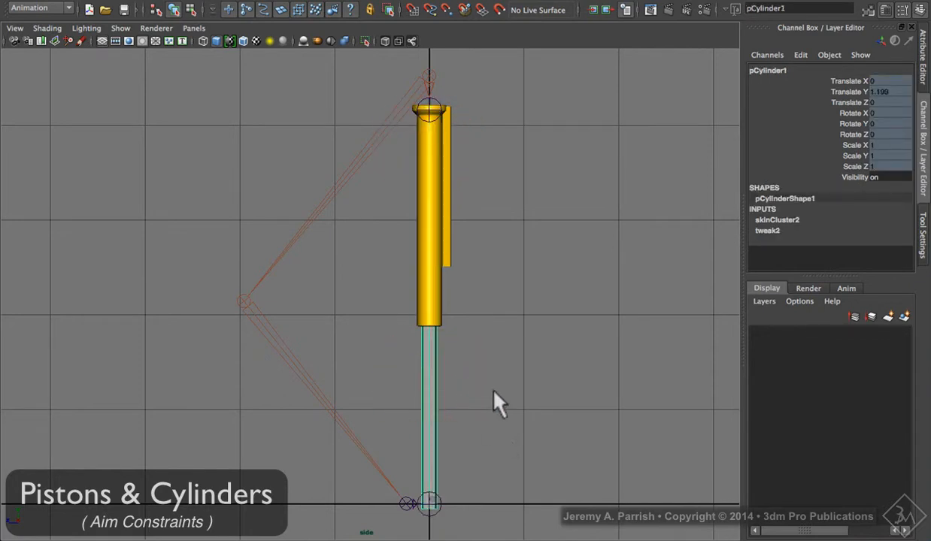
left_click(488, 182)
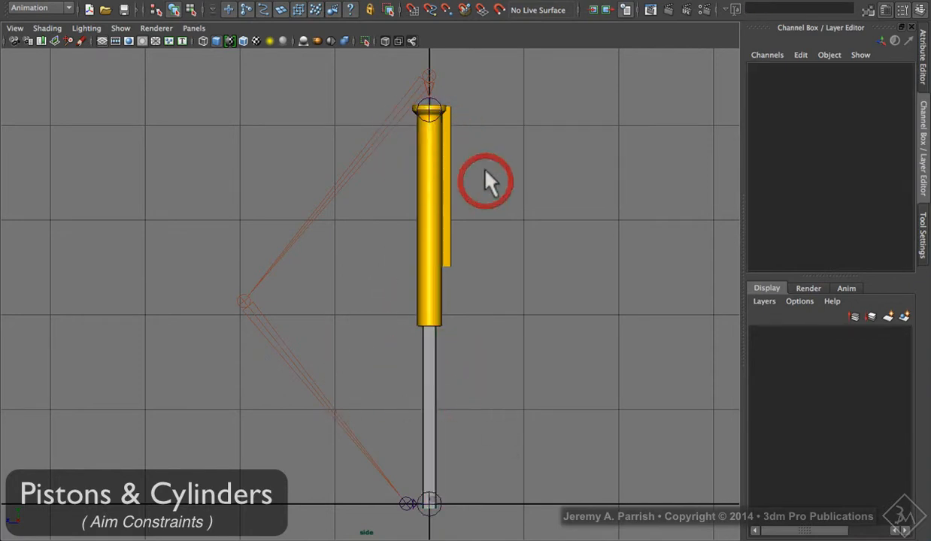
left_click(426, 77)
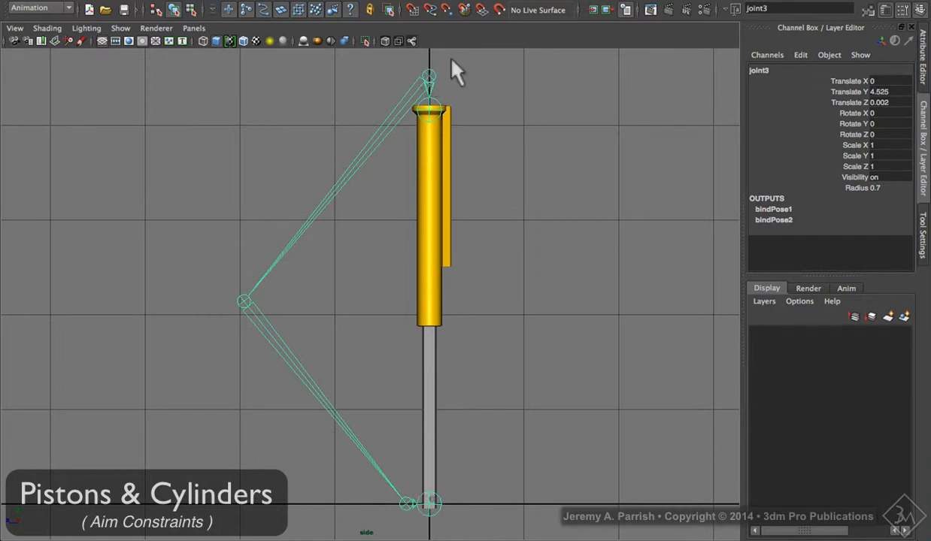
left_click(426, 114)
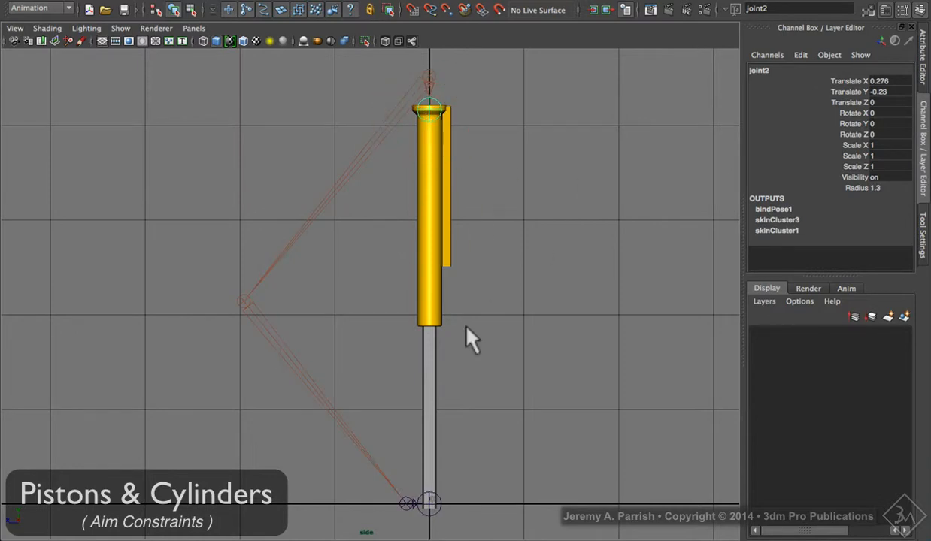
left_click(425, 512)
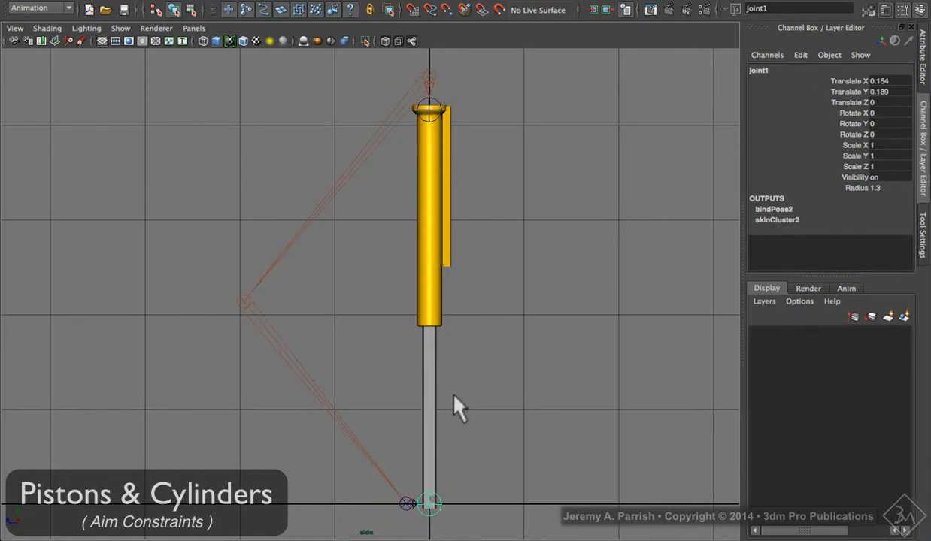
Step: Select the grey piston and its lower joint, and try rotating that joint to test the piston's motion
left_click(431, 394)
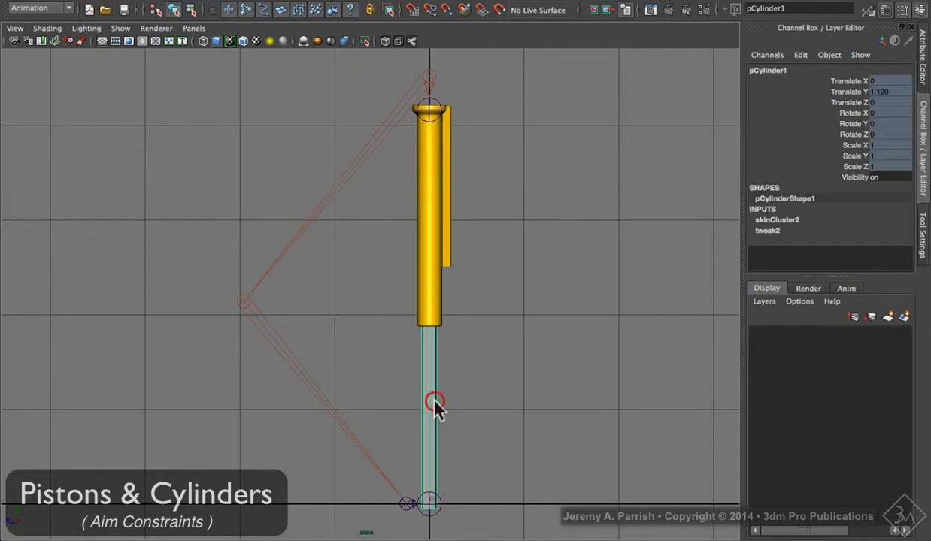
left_click(431, 505)
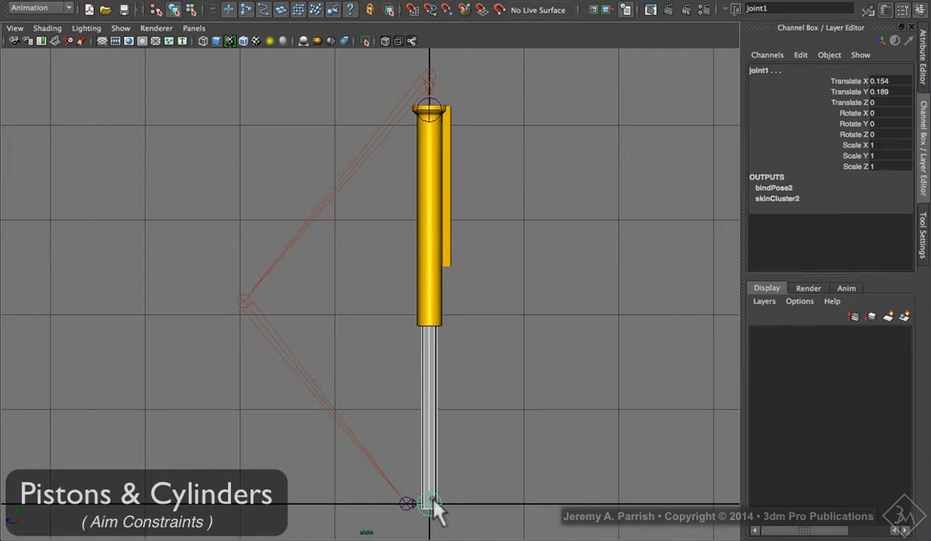
left_click(433, 502)
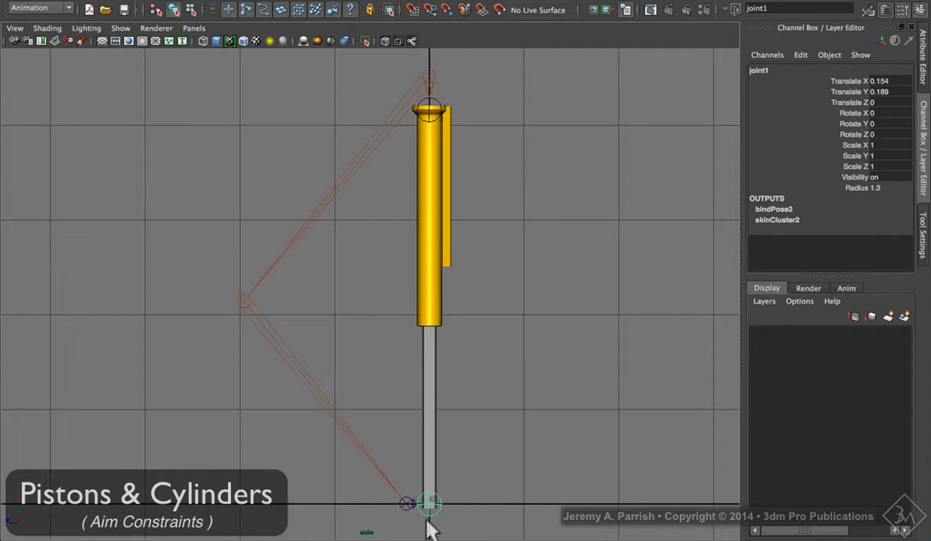
left_click(429, 517)
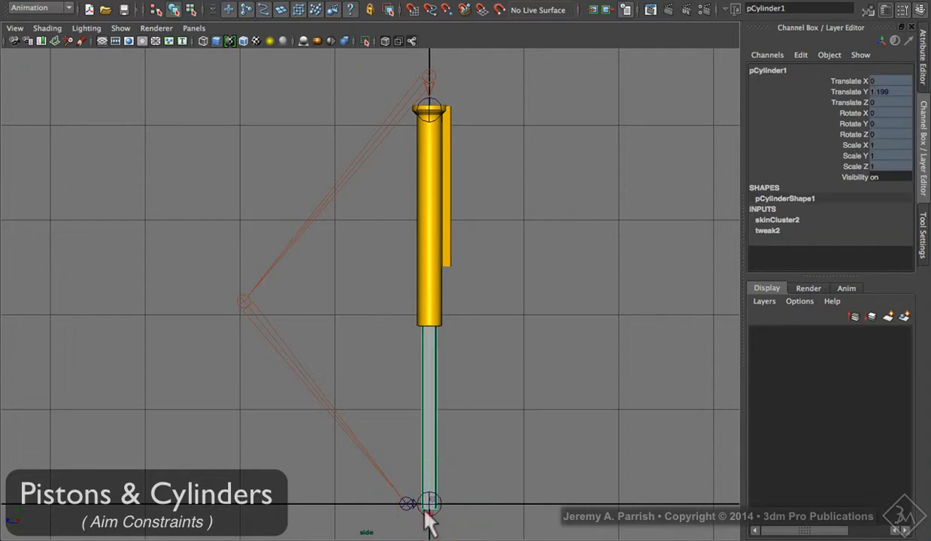
left_click(429, 517)
key("e")
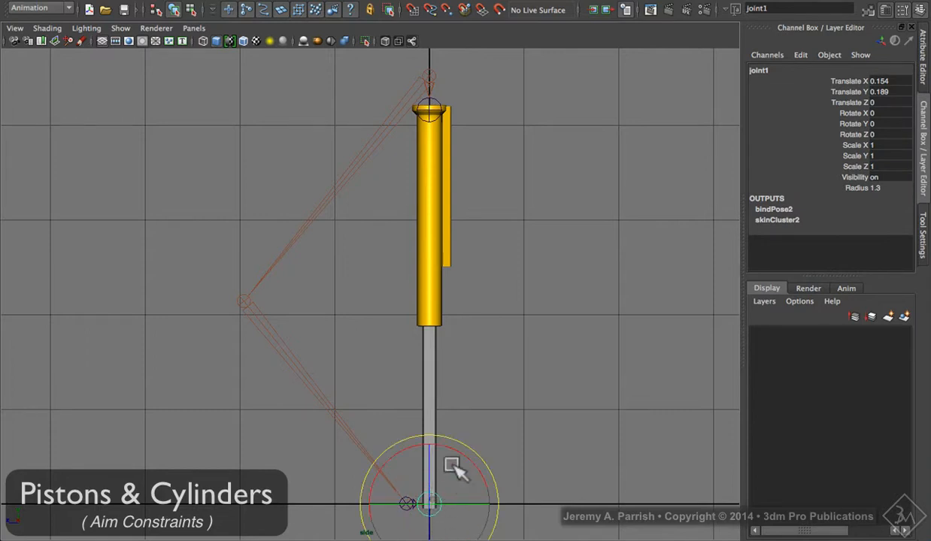
left_click_drag(458, 450, 487, 418)
Step: Examine the yellow cylinder and the thin side tube attached to it
left_click(431, 152)
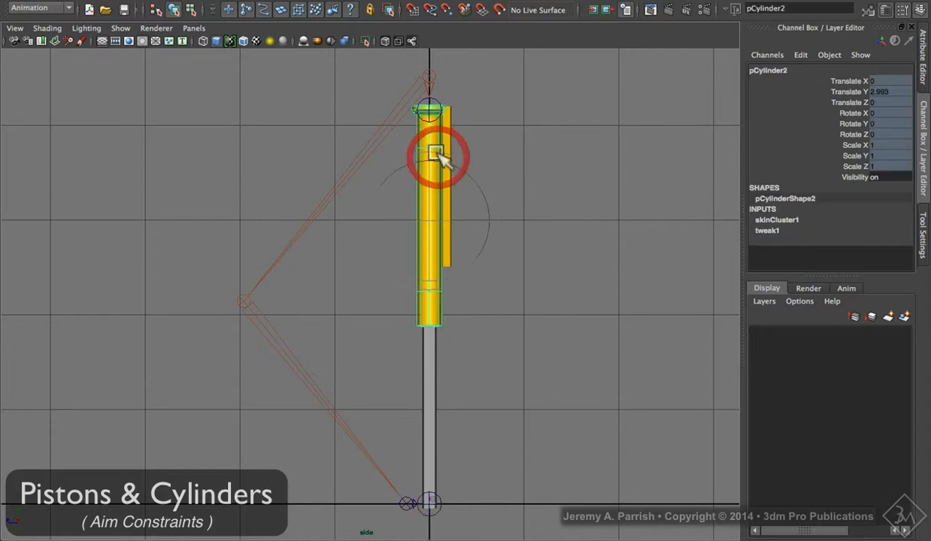
left_click(467, 109)
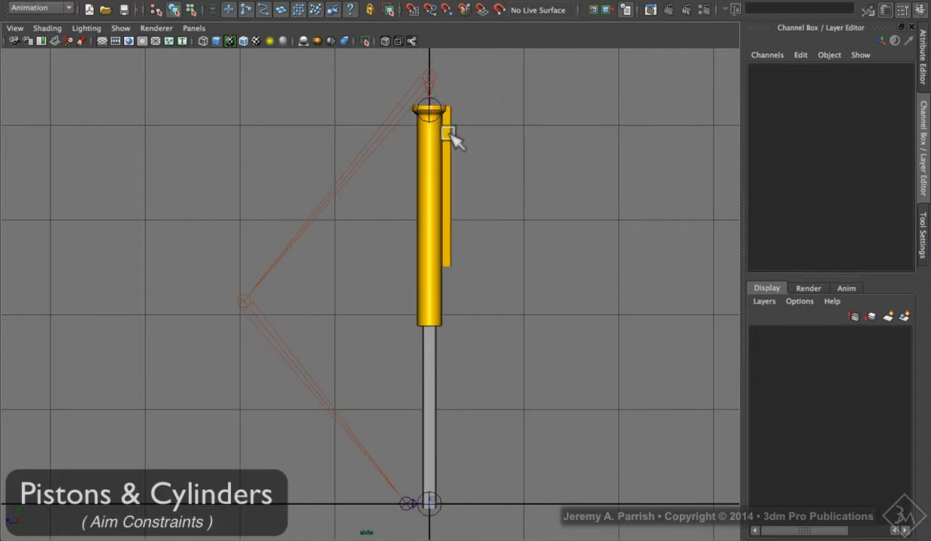
left_click(450, 140)
left_click(545, 291)
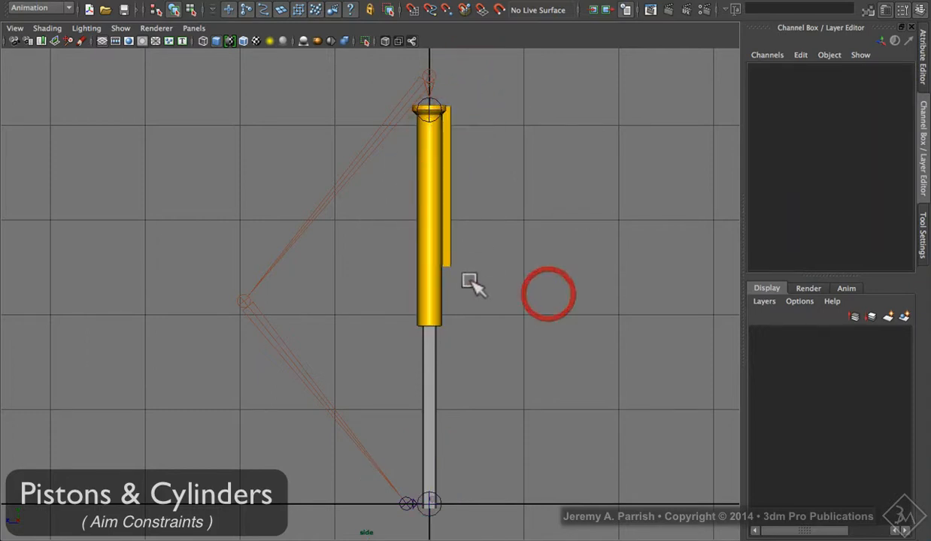
left_click(451, 248)
left_click(518, 333)
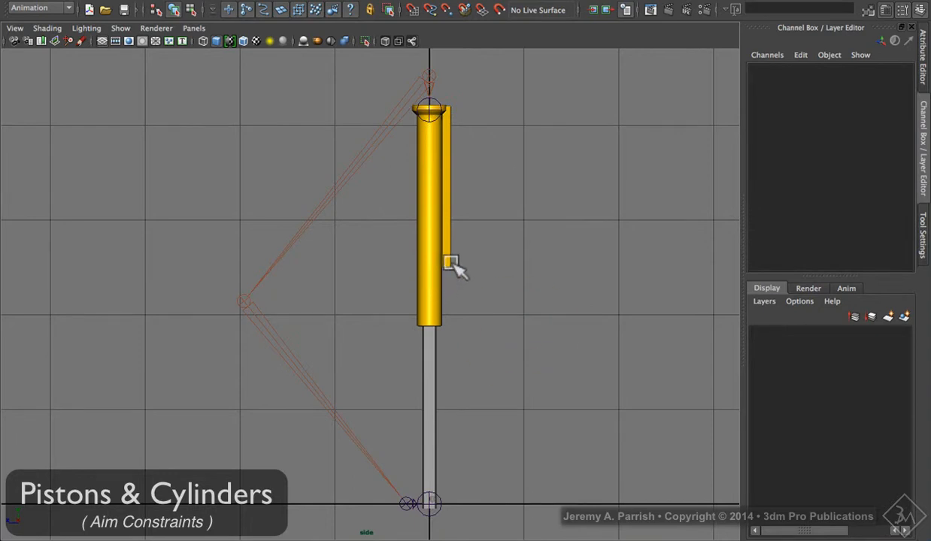
left_click(449, 259)
left_click(541, 312)
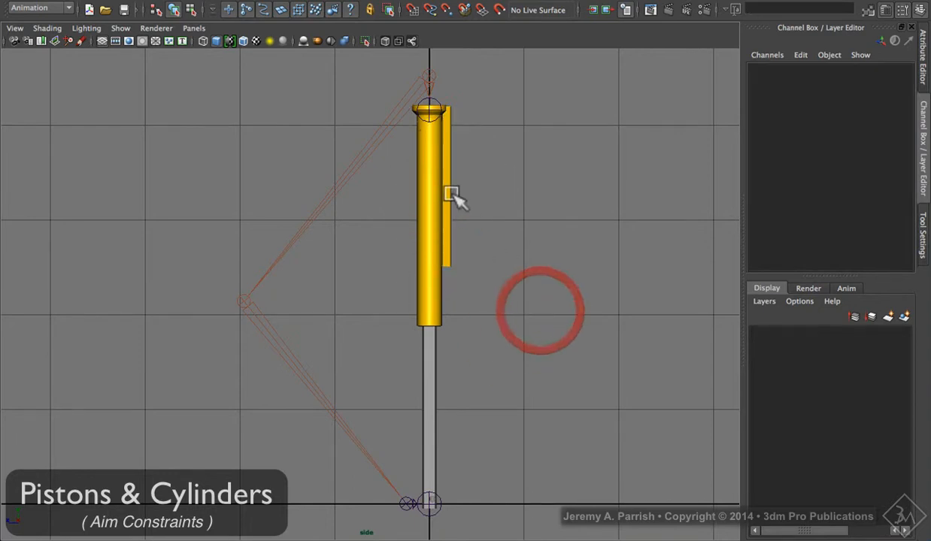
Step: Select the yellow cylinder, its side tube and the upper joint, and look over the skin binding commands
left_click(424, 173)
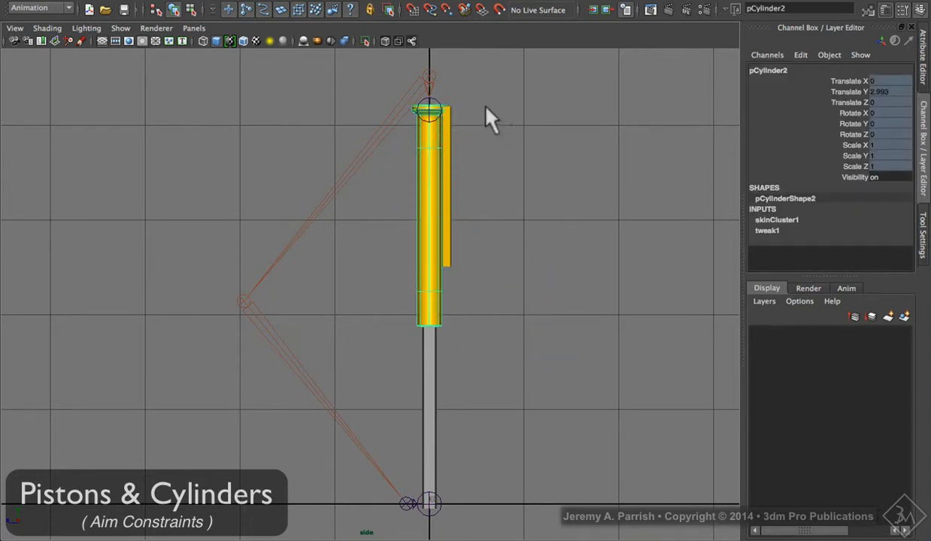
left_click(489, 135)
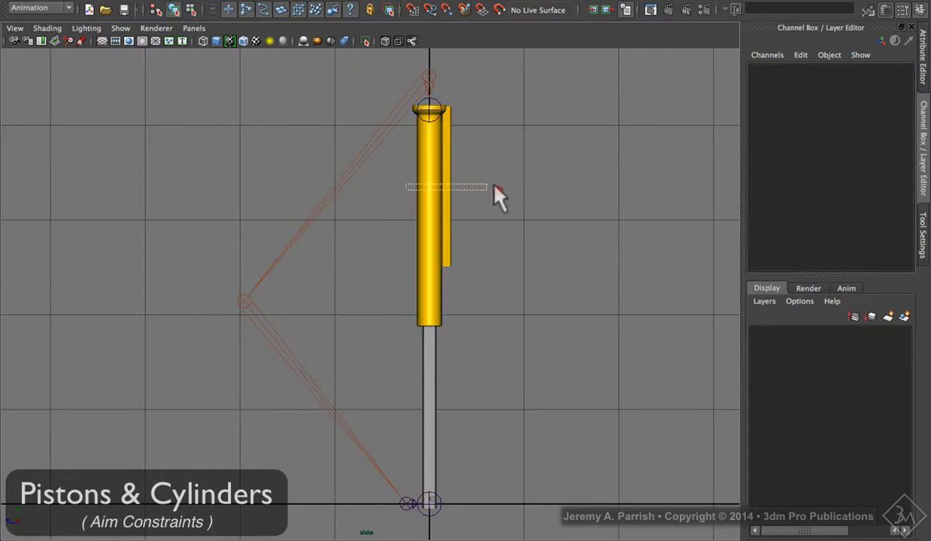
left_click_drag(494, 187, 492, 186)
left_click(435, 94)
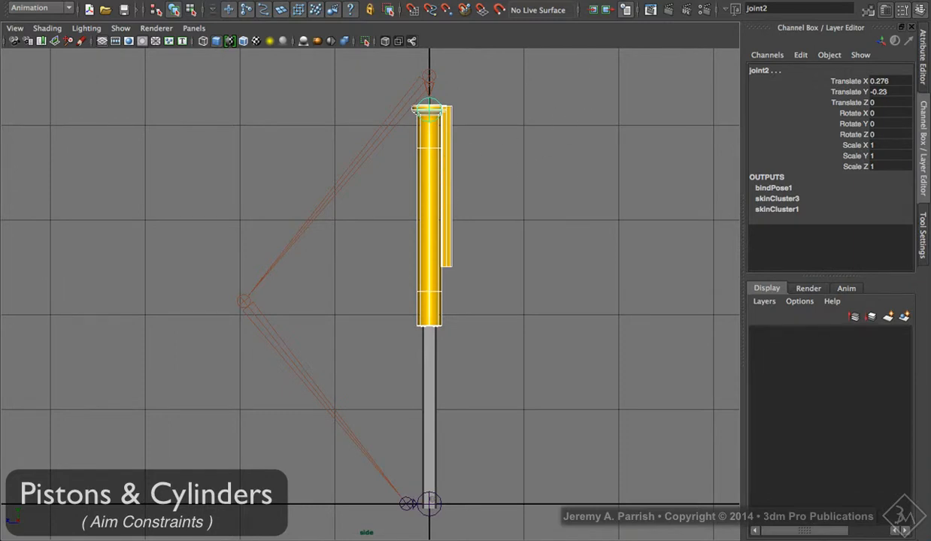
left_click(714, 1)
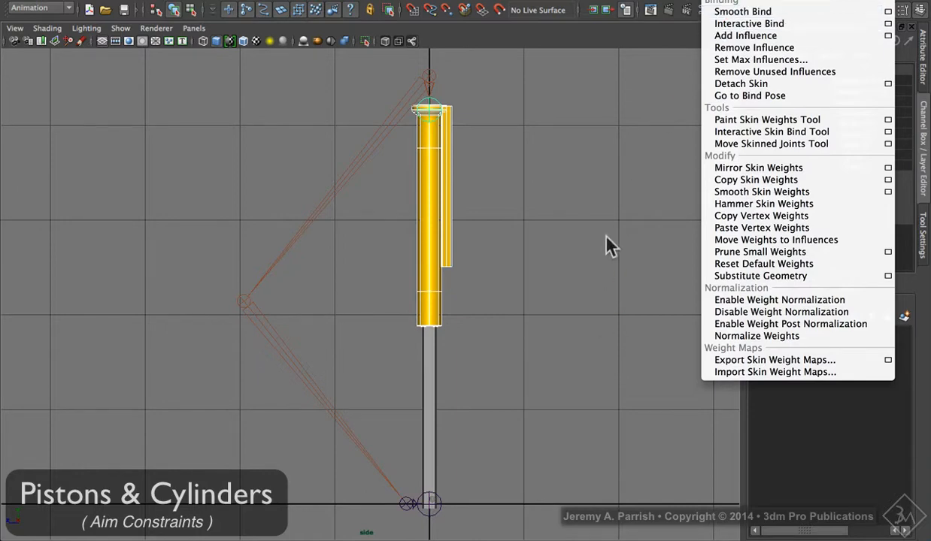
left_click(575, 248)
left_click(511, 218)
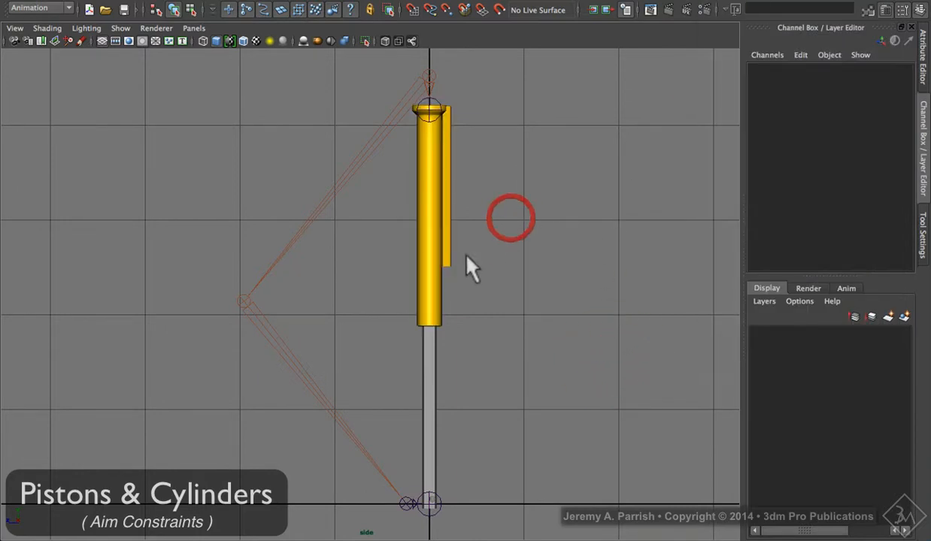
Step: Try rotating the upper joint to test the motion of the yellow cylinder and side tube, and undo the rotation
left_click(431, 101)
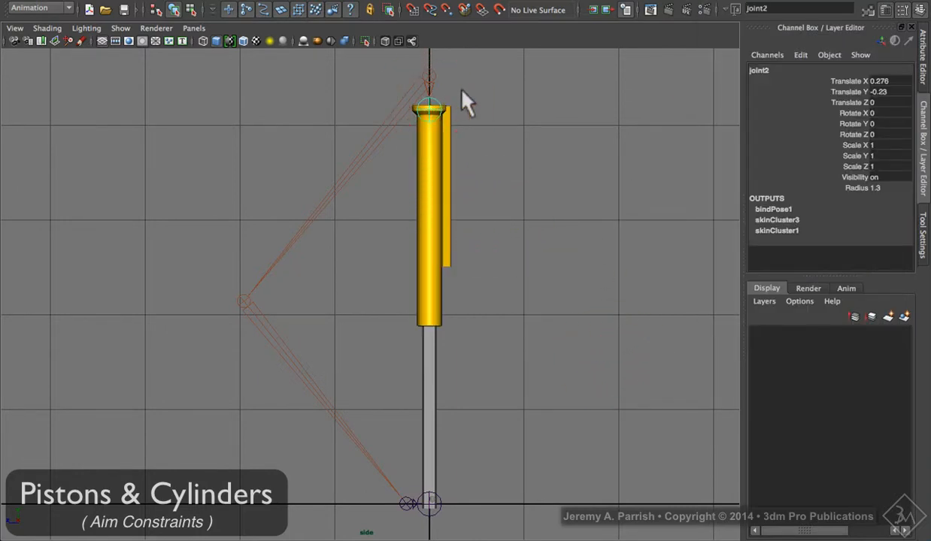
key("e")
left_click_drag(450, 164, 520, 160)
key("ctrl+z")
left_click(542, 193)
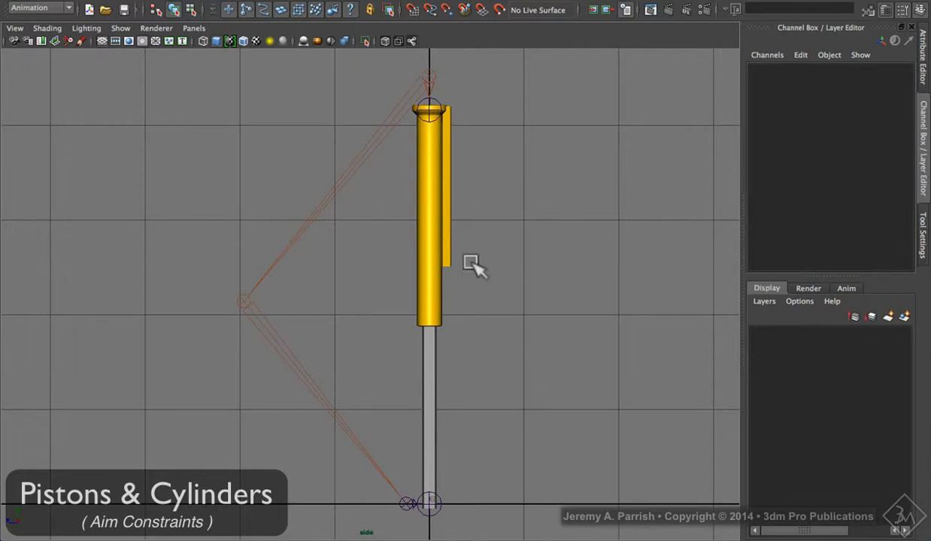
Step: Turn on the display of IK handles for the joint chain in the side view
left_click(428, 113)
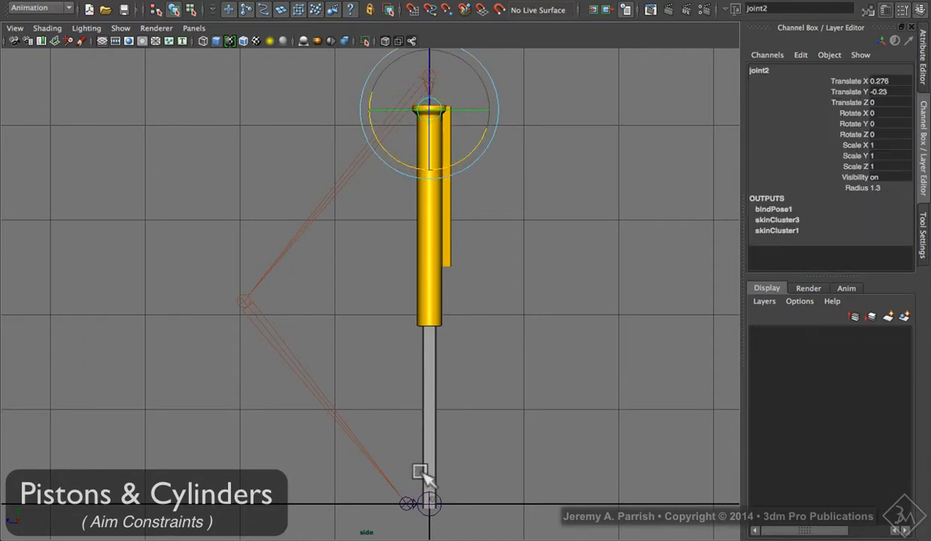
left_click(319, 403)
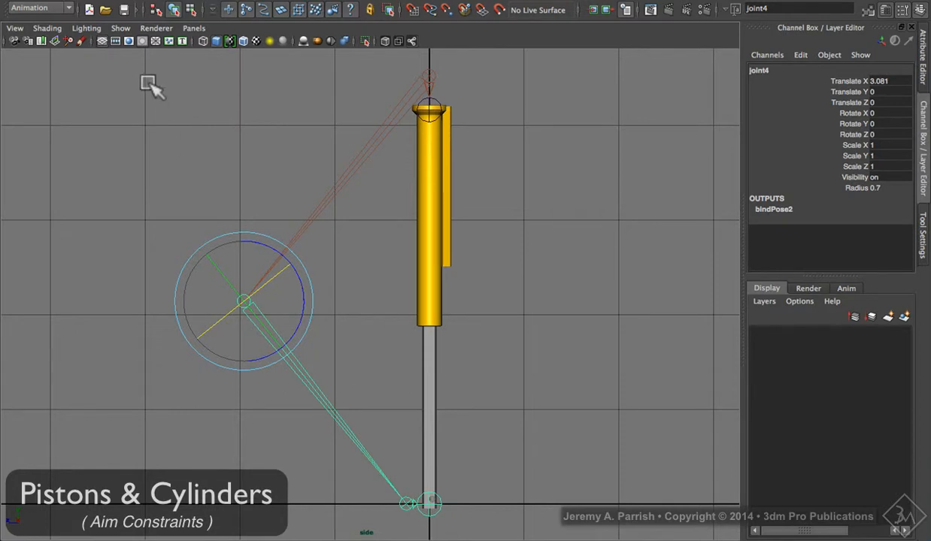
left_click(119, 27)
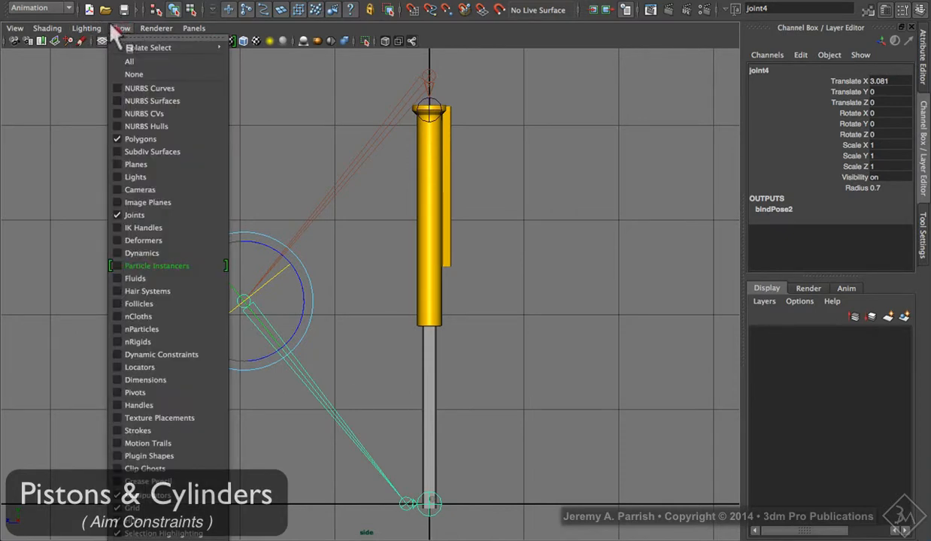
left_click(124, 228)
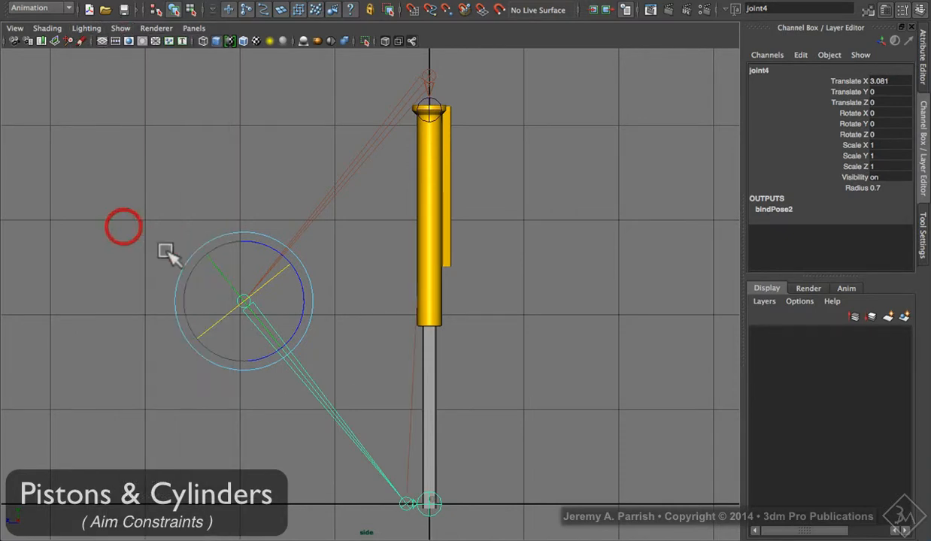
Step: Try moving the IK handle at the chain's lower end upward to test the rig, and undo the move
left_click(405, 499)
key("w")
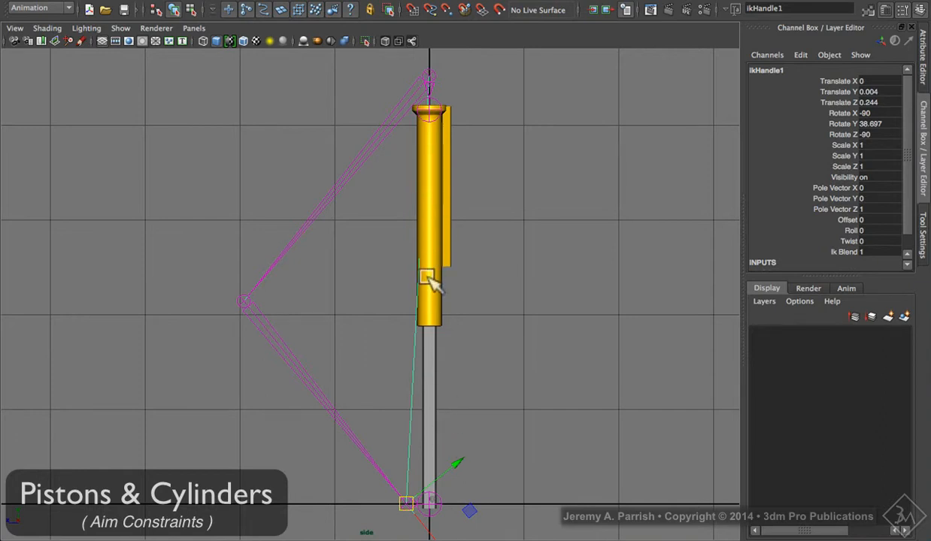
left_click_drag(406, 502, 427, 267)
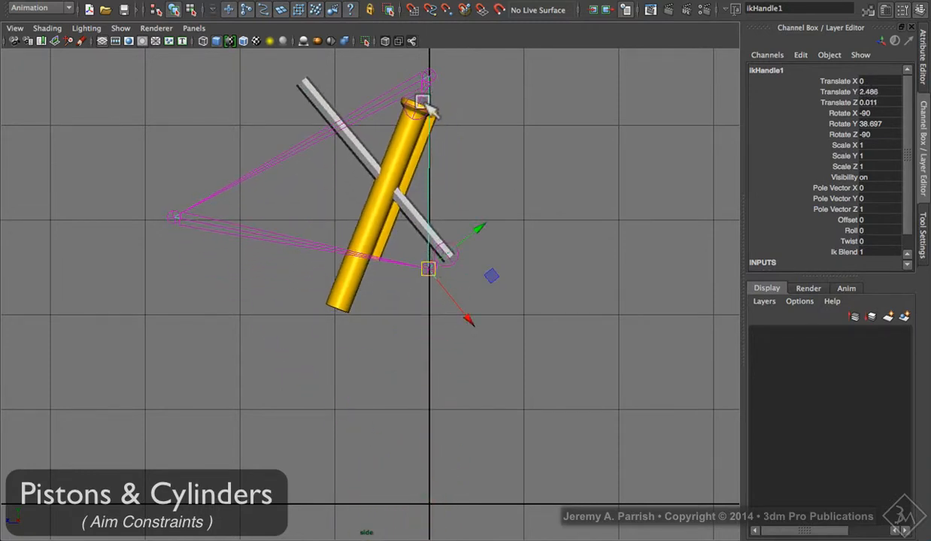
key("ctrl+z")
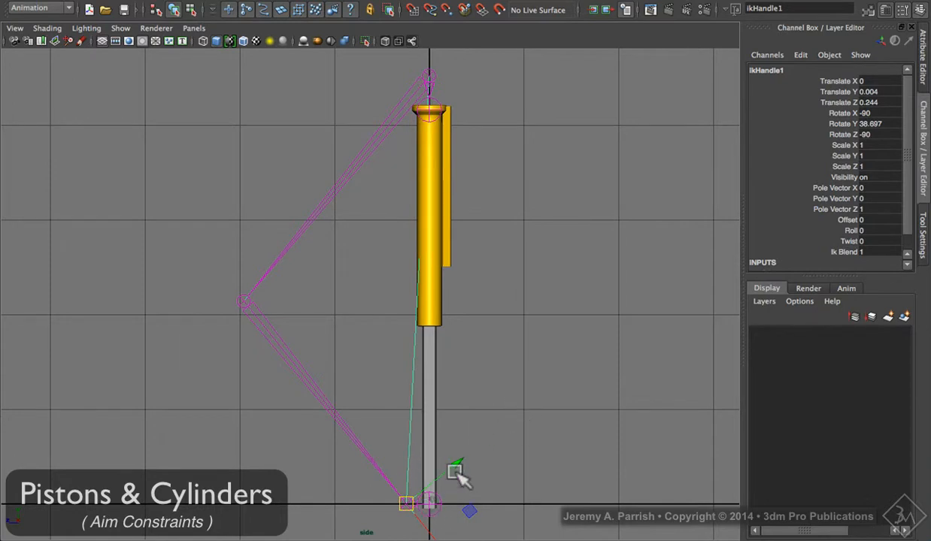
left_click(531, 428)
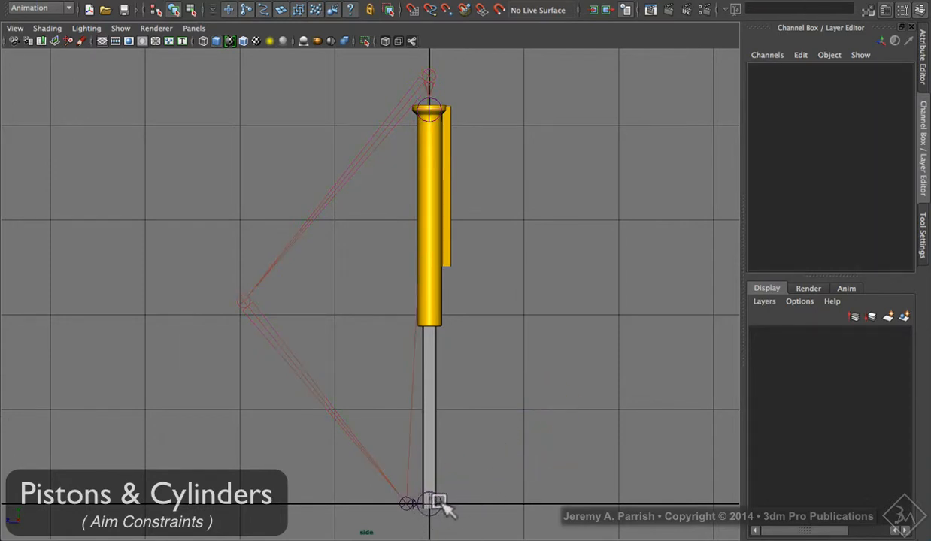
Step: Select the grey piston's lower joint and add the yellow cylinder's upper joint to the selection
left_click(436, 503)
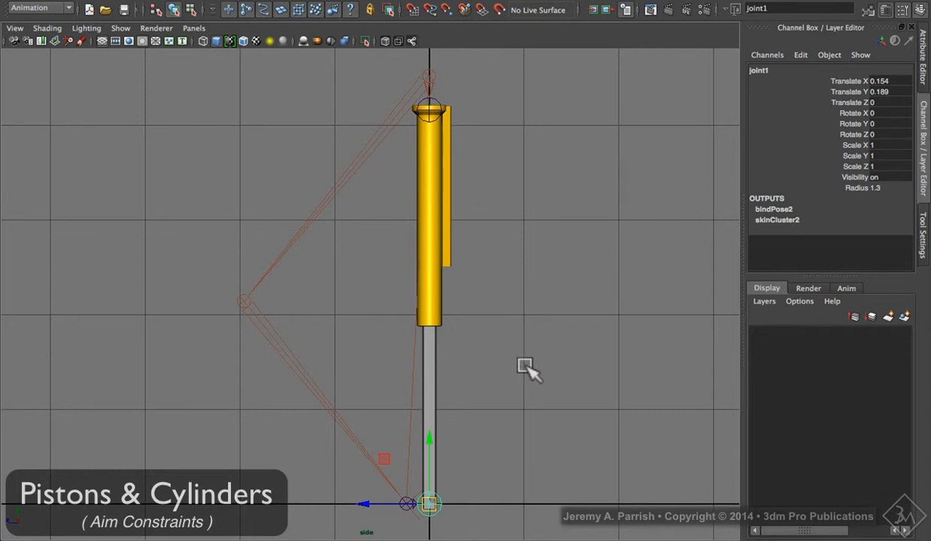
left_click(496, 397)
left_click(431, 513)
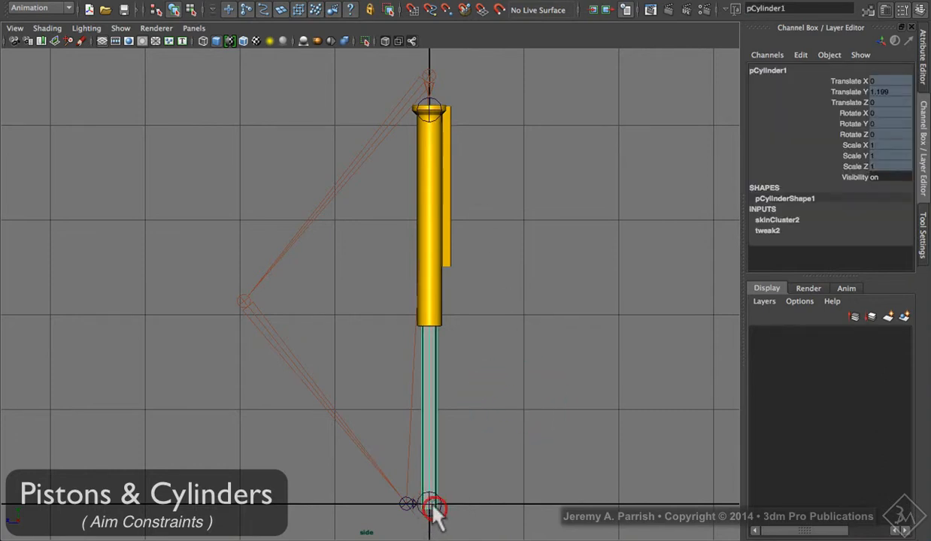
left_click(428, 511)
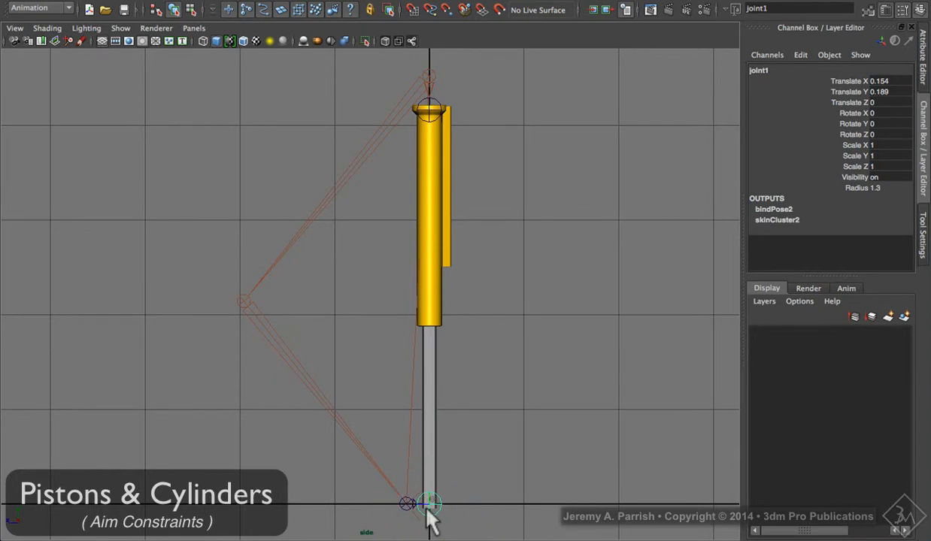
left_click(429, 100)
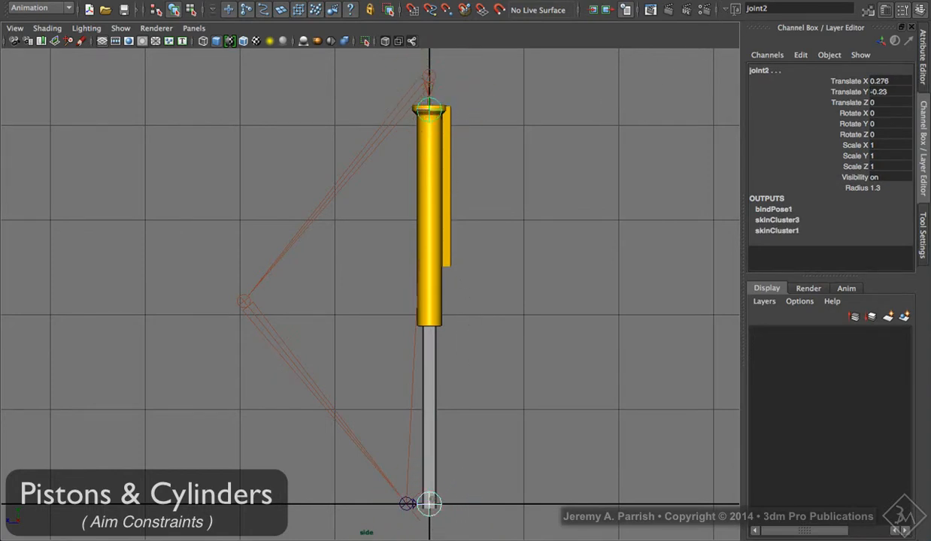
Step: Open the Aim Constraint options, reset them to their defaults, and enable Maintain offset
left_click(757, 0)
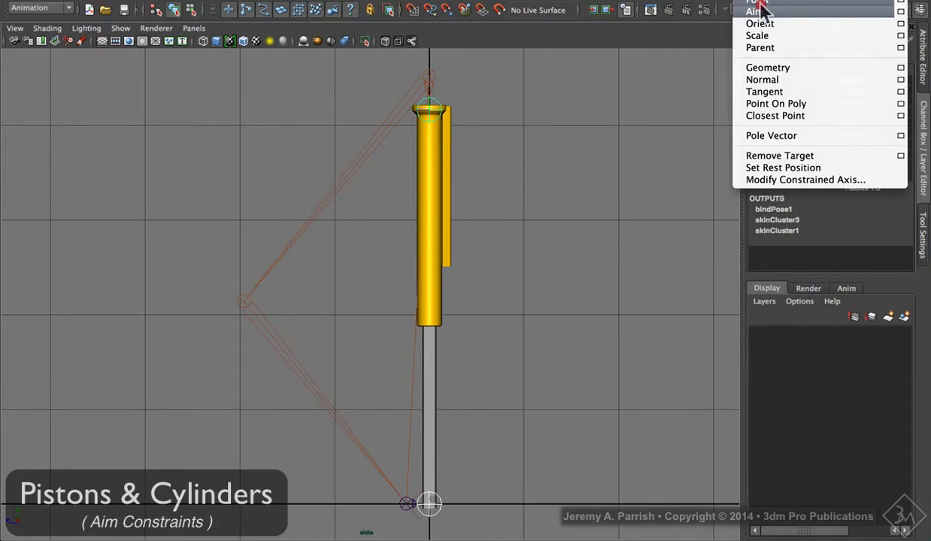
left_click(900, 11)
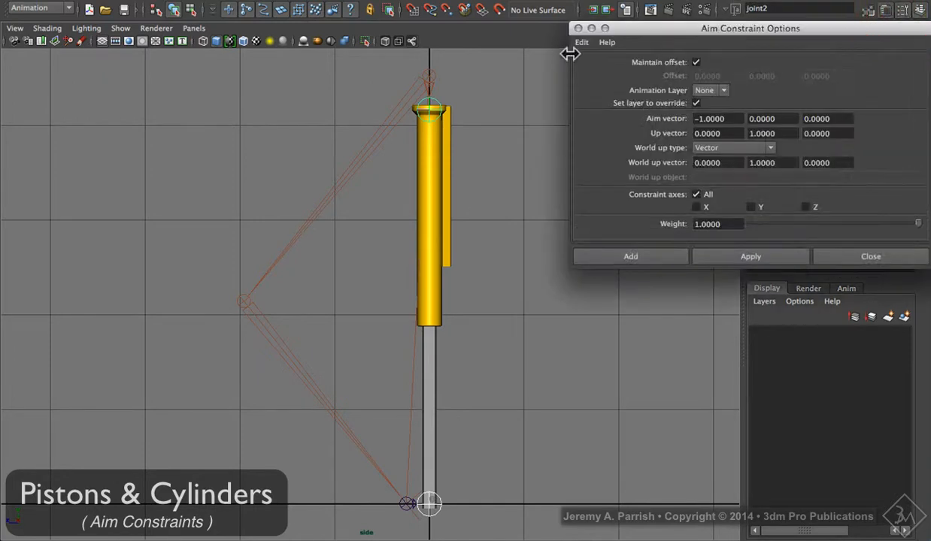
left_click_drag(675, 36, 625, 56)
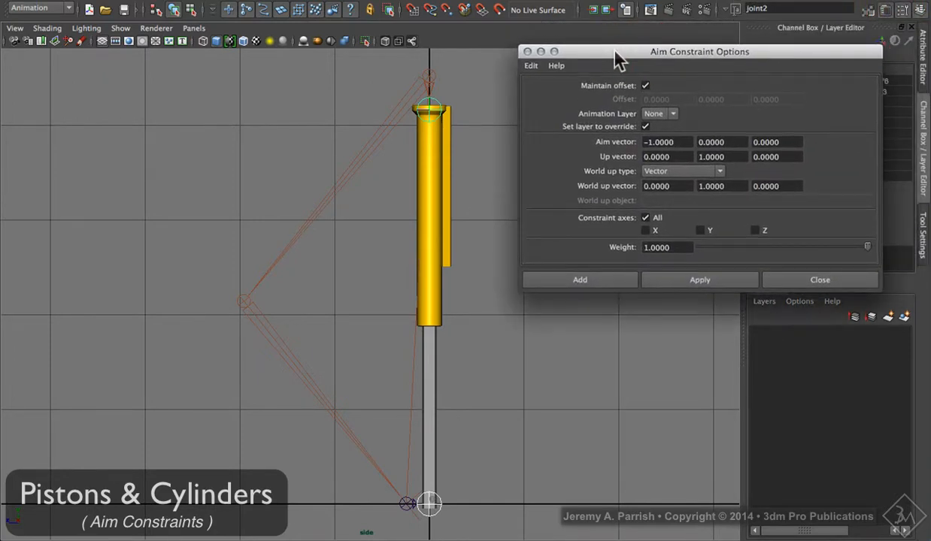
left_click(531, 65)
left_click(541, 90)
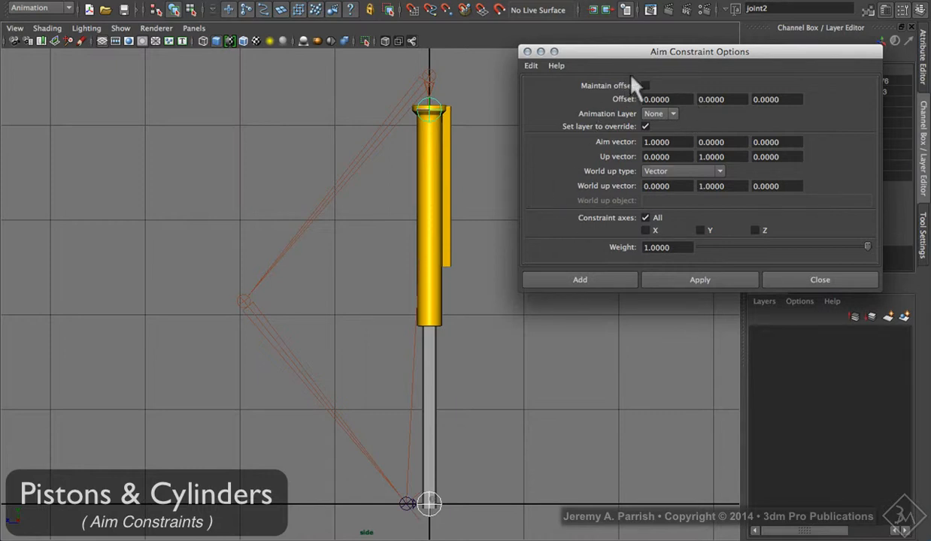
left_click(645, 85)
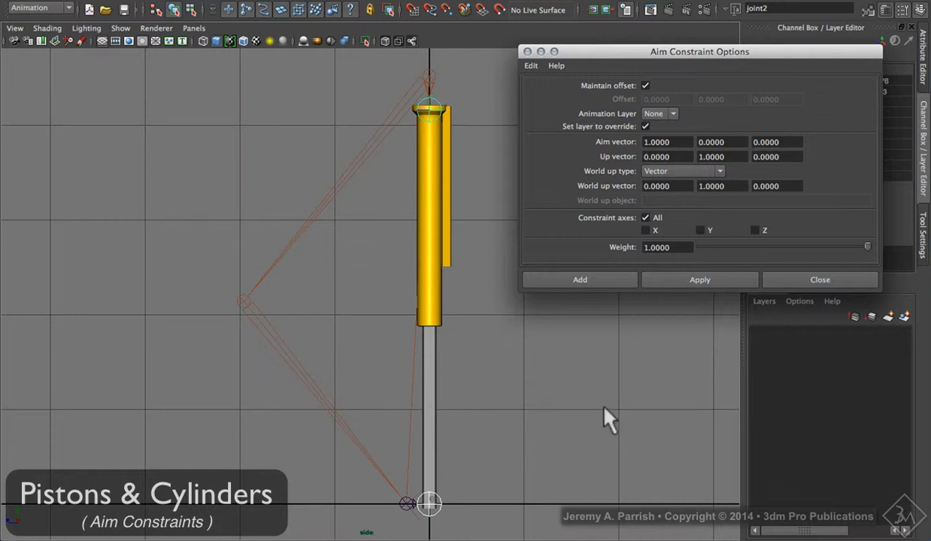
Step: Review the aim vector and up vector values in the Aim Constraint options
left_click_drag(680, 156, 624, 152)
left_click(703, 156)
left_click_drag(739, 157, 669, 157)
left_click_drag(681, 142, 629, 143)
left_click(692, 141)
left_click(765, 142)
double_click(800, 141)
left_click_drag(614, 52, 617, 68)
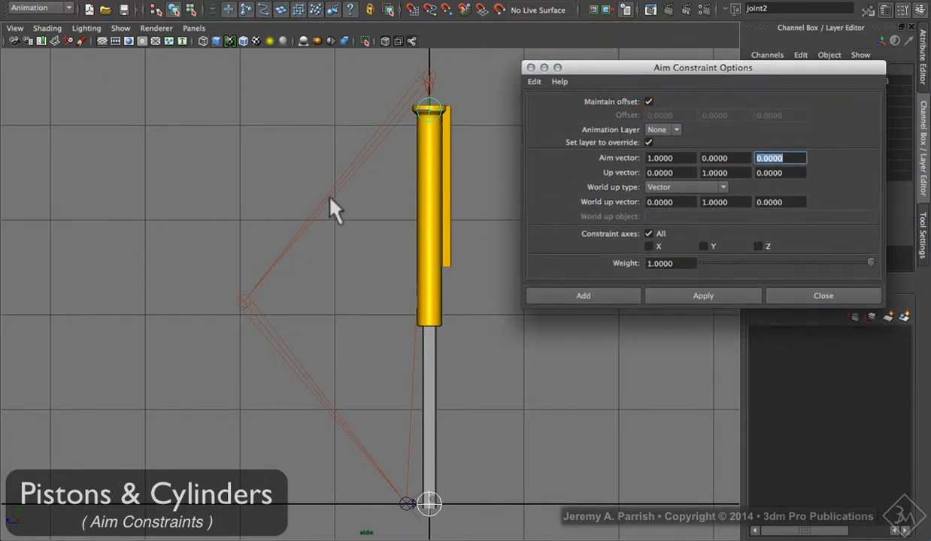
Step: Reselect the lower joint as the aim target, followed by the upper joint as the constrained object
left_click(429, 503)
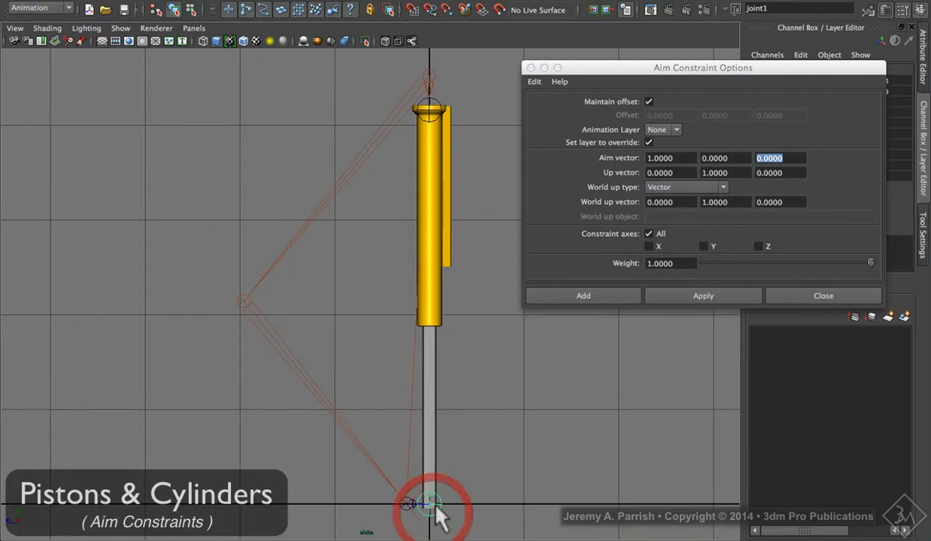
left_click(435, 111, "shift")
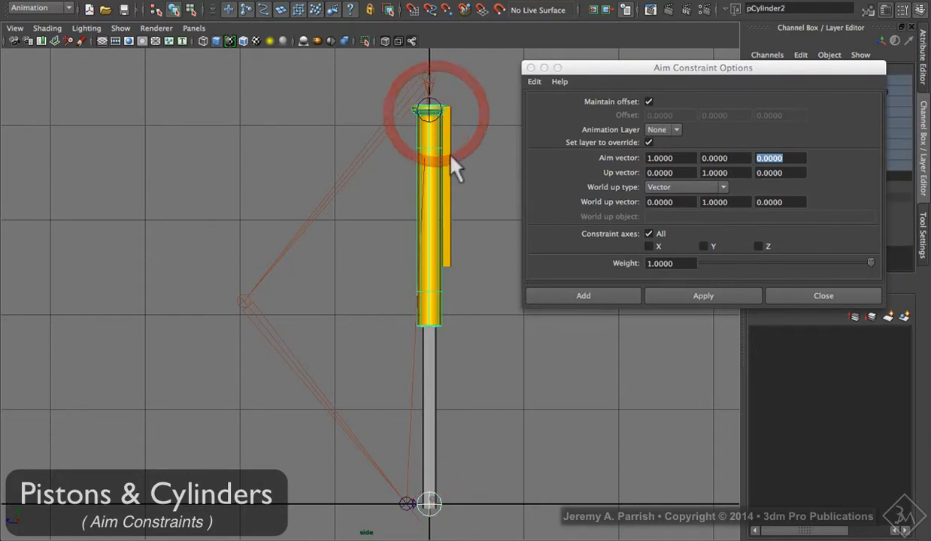
key("ctrl+z")
left_click(436, 97, "shift")
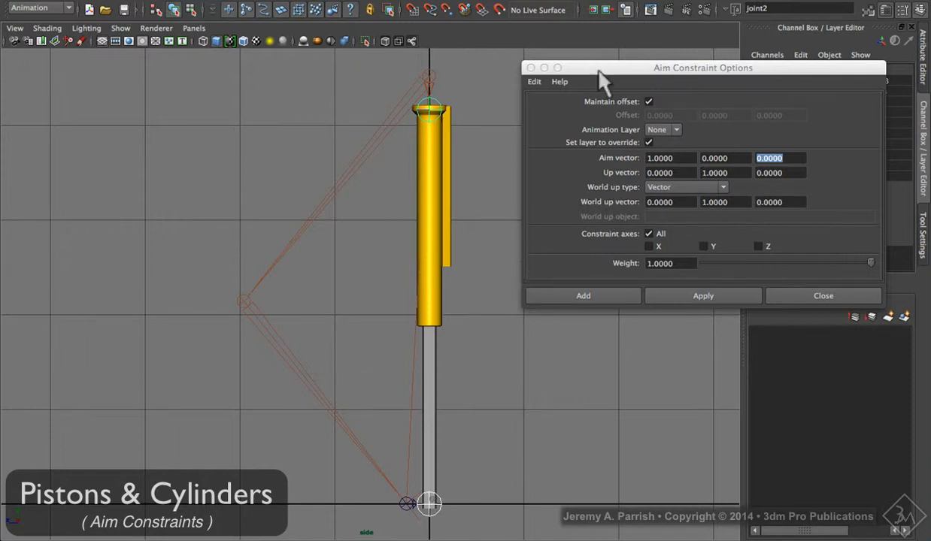
Step: Move the Aim Constraint options aside and switch to a perspective view looking down on the yellow cylinder's upper end
left_click_drag(602, 68, 768, 61)
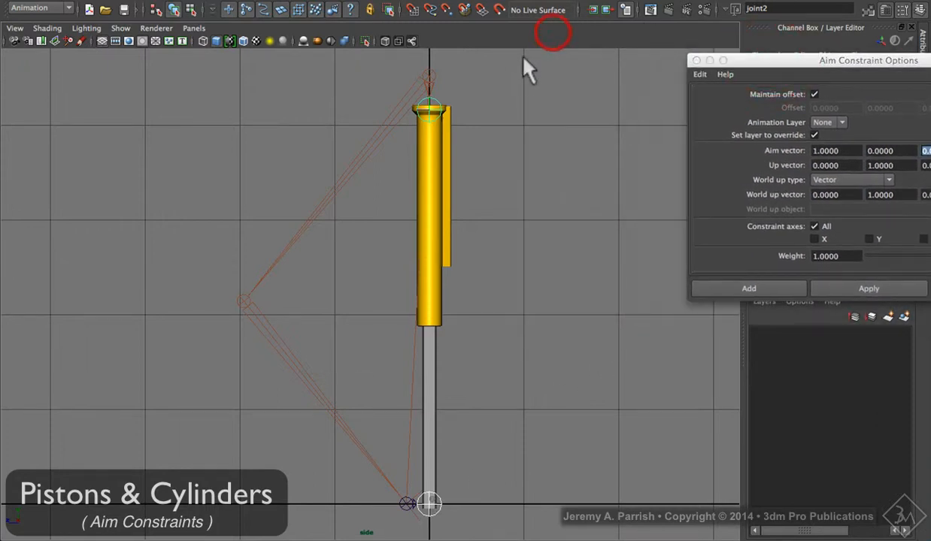
key("space")
left_click_drag(517, 123, 517, 106)
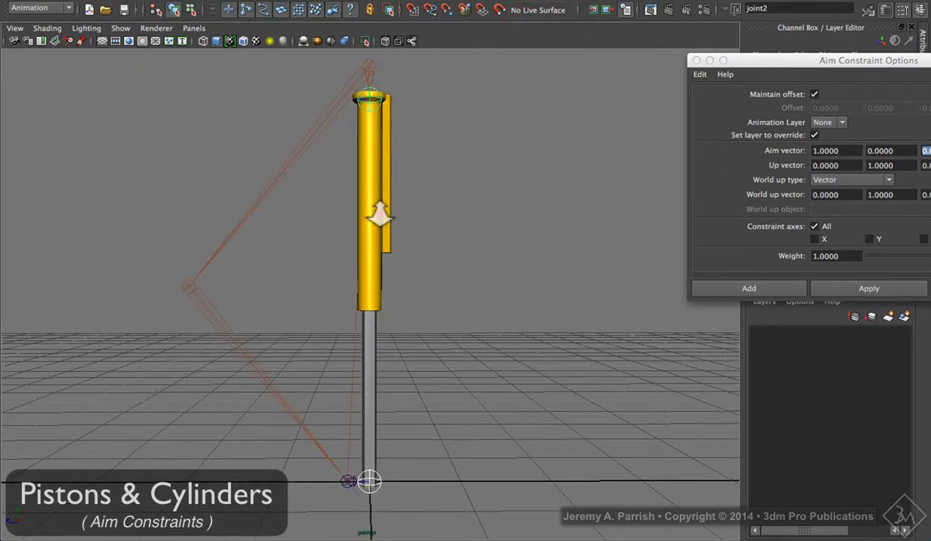
left_click_drag(376, 218, 498, 270, "alt")
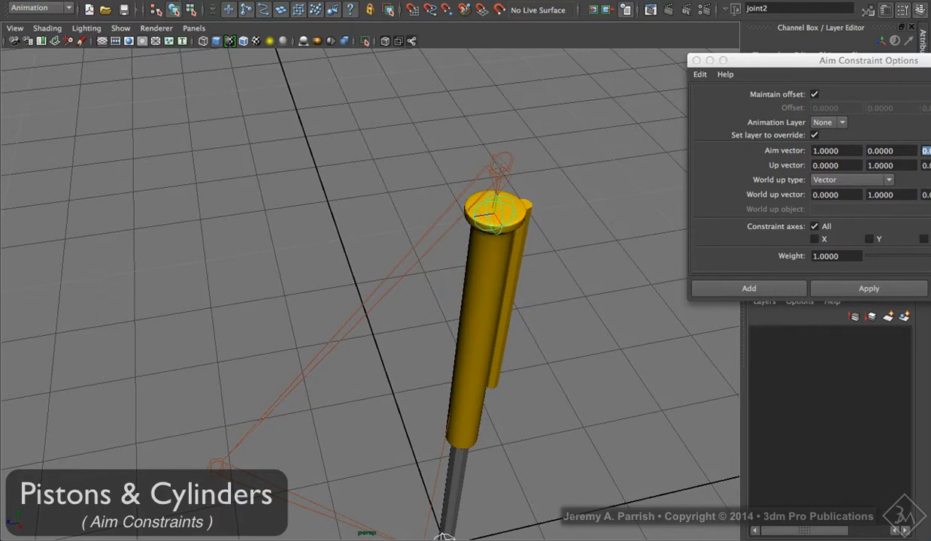
Step: Turn on the axis display for the upper joint and show all object types in the perspective view
left_click(226, 0)
mouse_move(285, 116)
left_click(402, 121)
left_click_drag(579, 222, 564, 254, "alt")
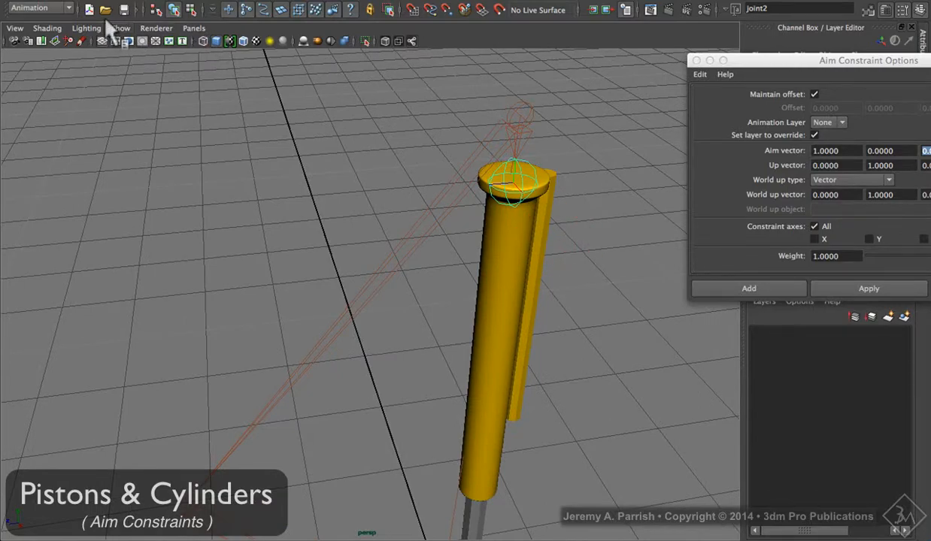
left_click(121, 28)
left_click(127, 62)
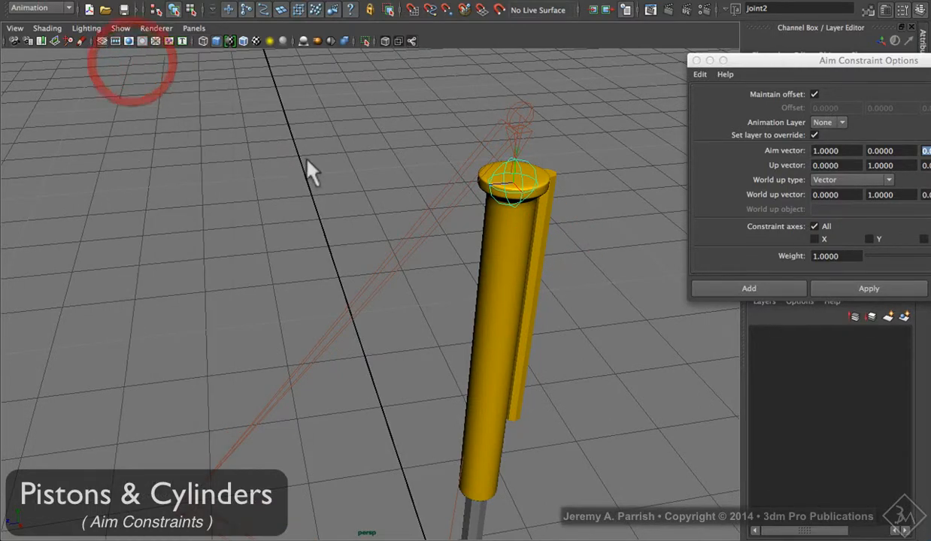
Step: Inspect the local axes of the upper and lower joints to determine which axis runs along the piston and cylinder
left_click_drag(305, 160, 446, 177, "alt")
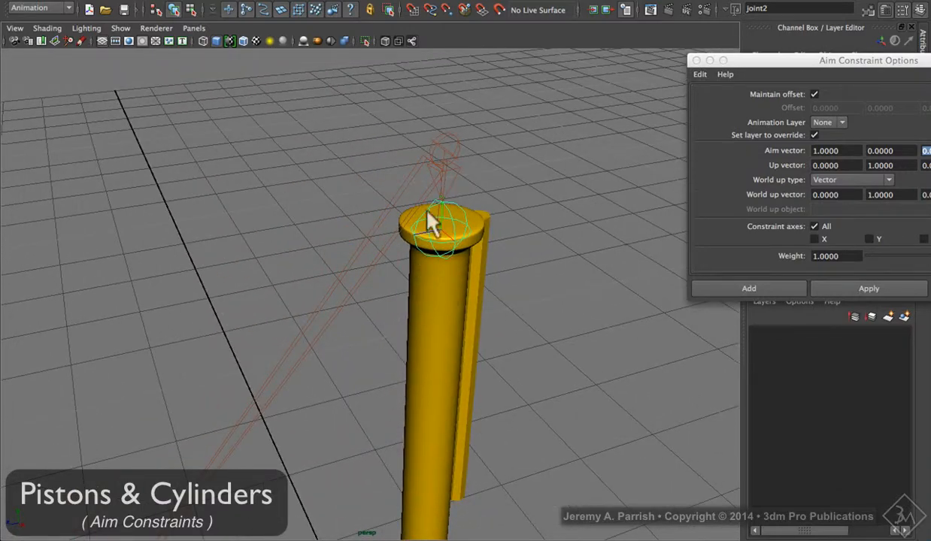
left_click_drag(455, 344, 405, 286, "alt")
middle_click_drag(417, 316, 421, 272, "alt")
left_click_drag(422, 272, 429, 309, "alt")
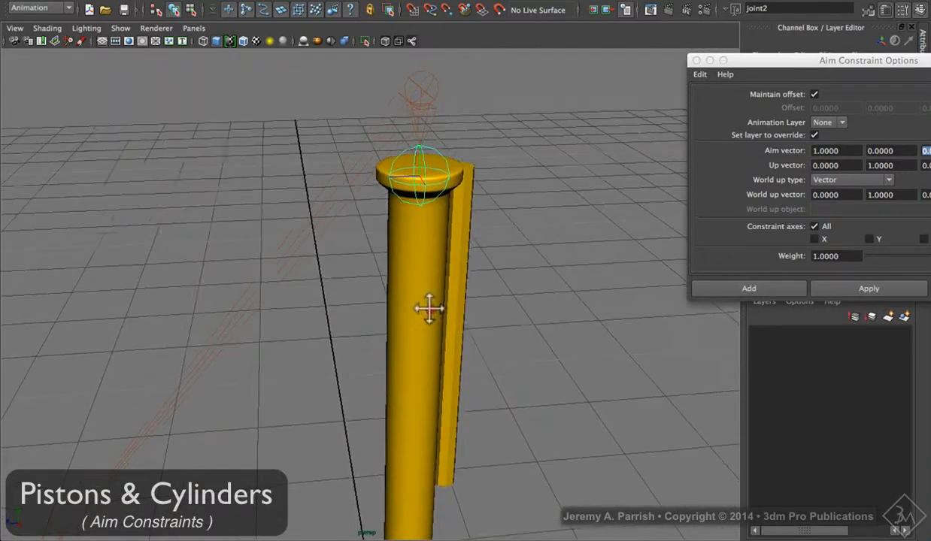
middle_click_drag(428, 309, 466, 312, "alt")
left_click_drag(465, 312, 509, 389, "alt")
left_click_drag(362, 402, 240, 413, "alt")
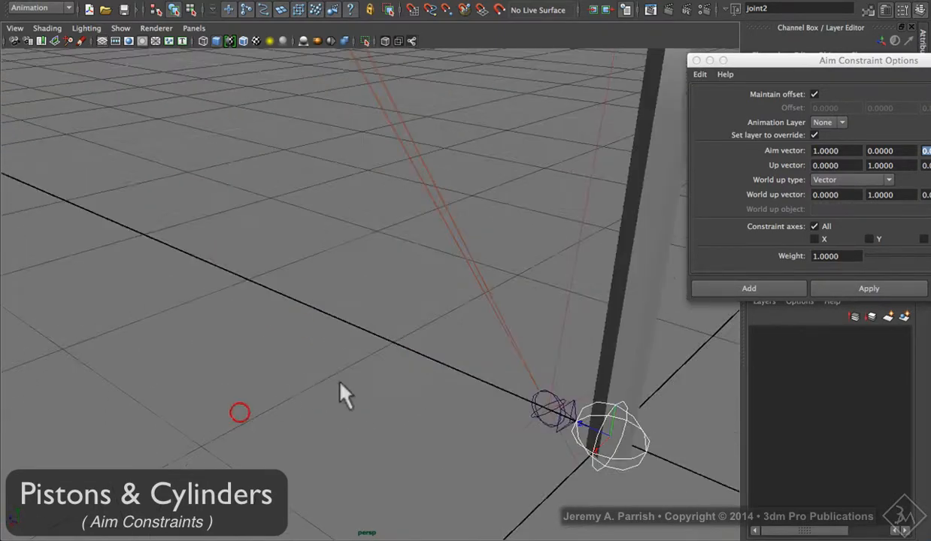
middle_click_drag(410, 392, 322, 347, "alt")
right_click_drag(322, 347, 490, 367, "alt")
middle_click_drag(491, 367, 298, 266, "alt")
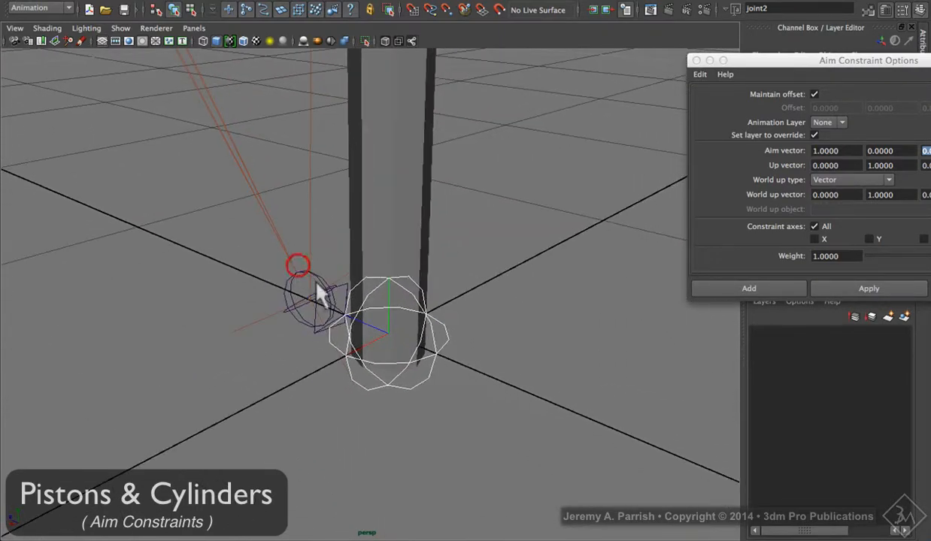
left_click_drag(362, 324, 476, 337, "alt")
right_click_drag(476, 337, 267, 250, "alt")
middle_click_drag(266, 249, 428, 398, "alt")
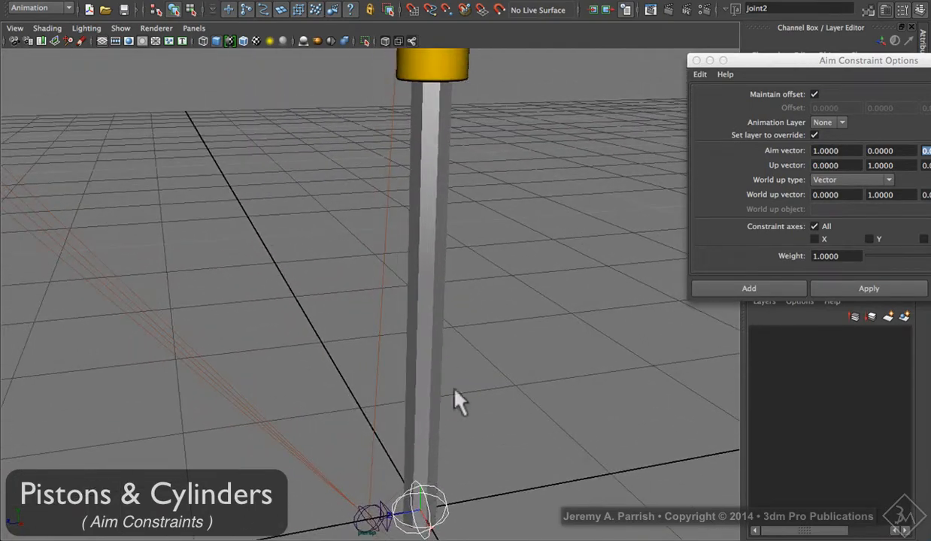
right_click_drag(454, 389, 362, 283, "alt")
middle_click_drag(361, 282, 374, 370, "alt")
right_click_drag(374, 370, 340, 305, "alt")
middle_click_drag(379, 316, 466, 353, "alt")
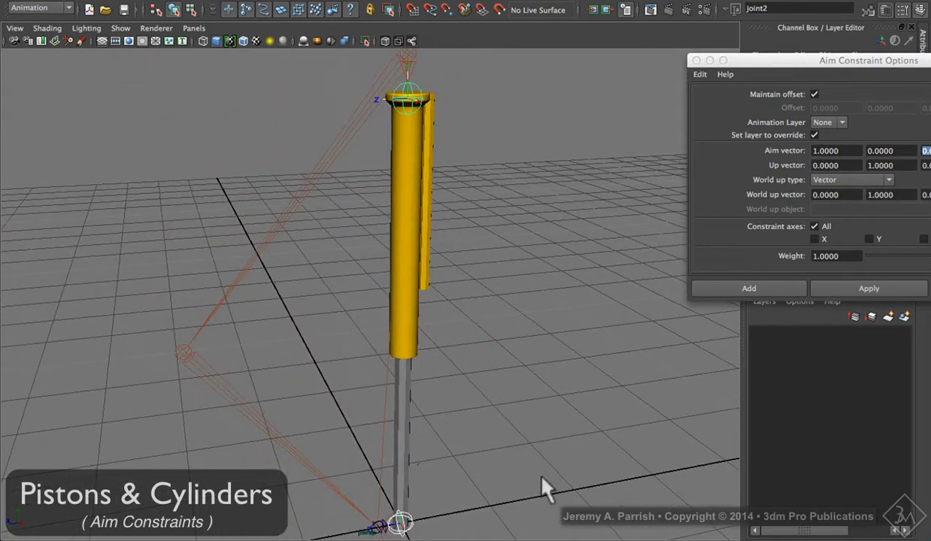
Step: Set the aim vector to 0, 1, 0 in the Aim Constraint options
double_click(813, 151)
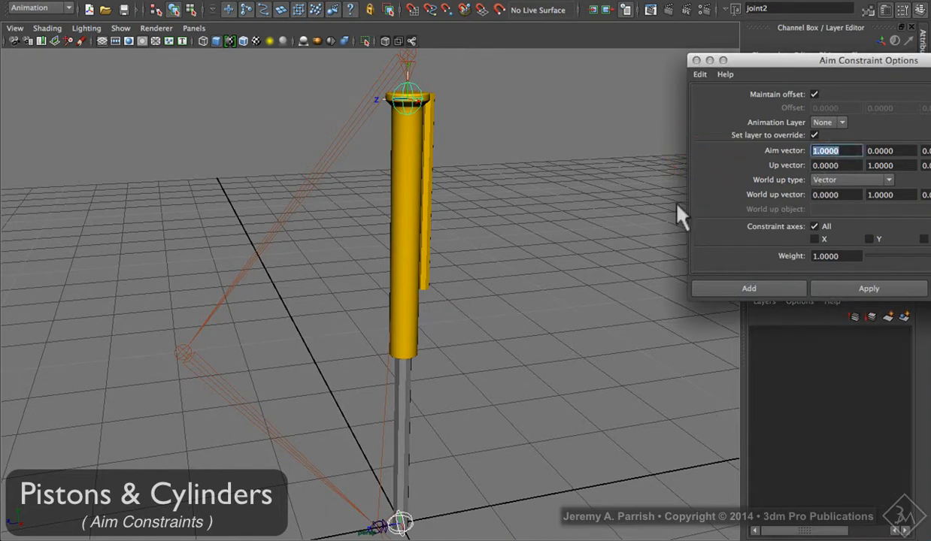
type("0")
key("Tab")
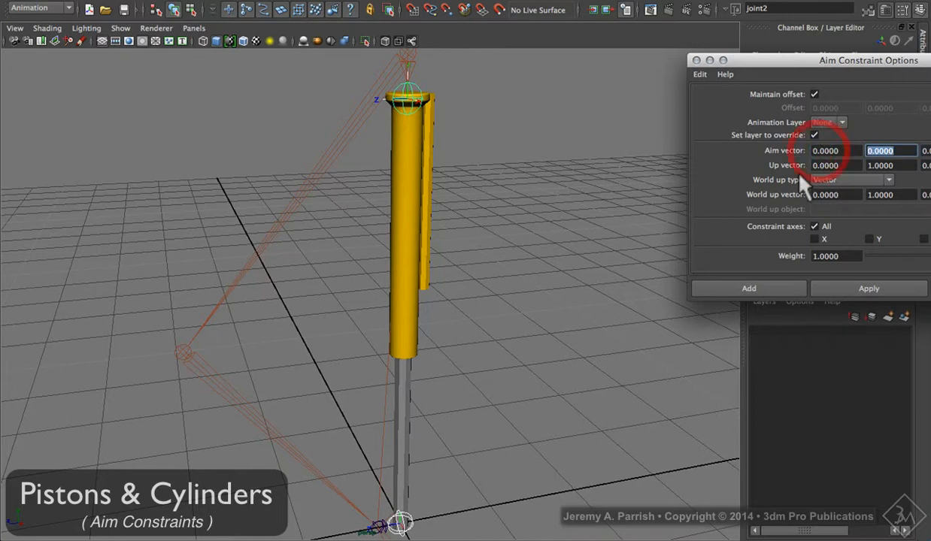
type("1")
key("Tab")
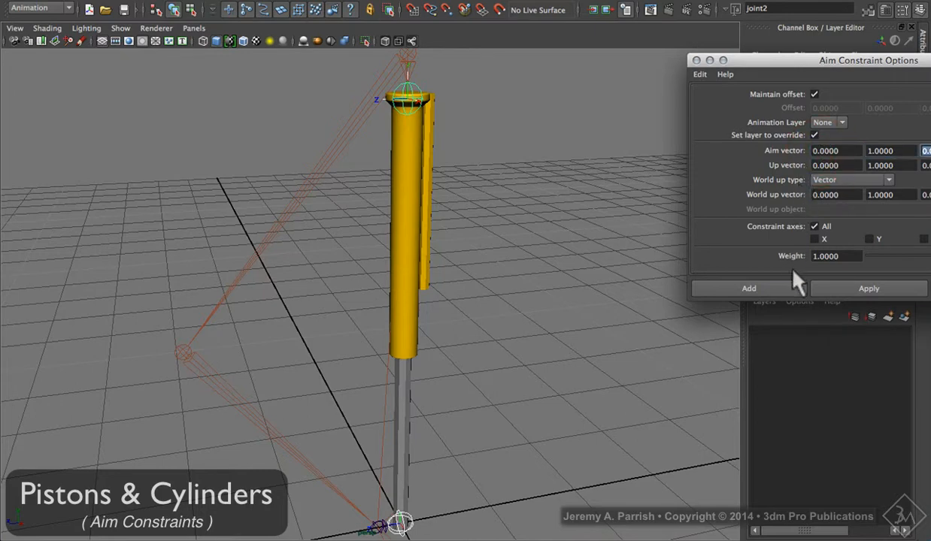
Step: Try the aim constraint on the upper joint, uncover its rotation values for checking, and undo the constraint
left_click(886, 289)
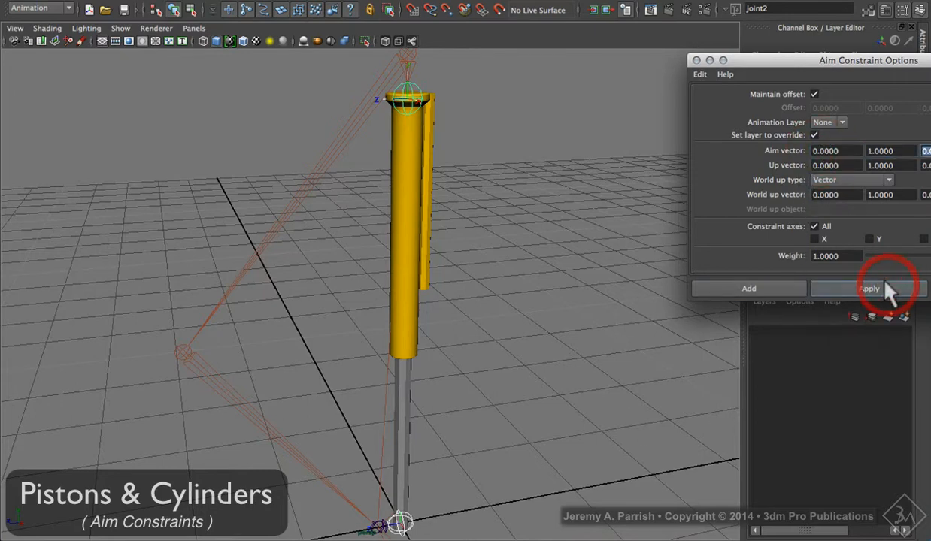
left_click_drag(885, 67, 239, 89)
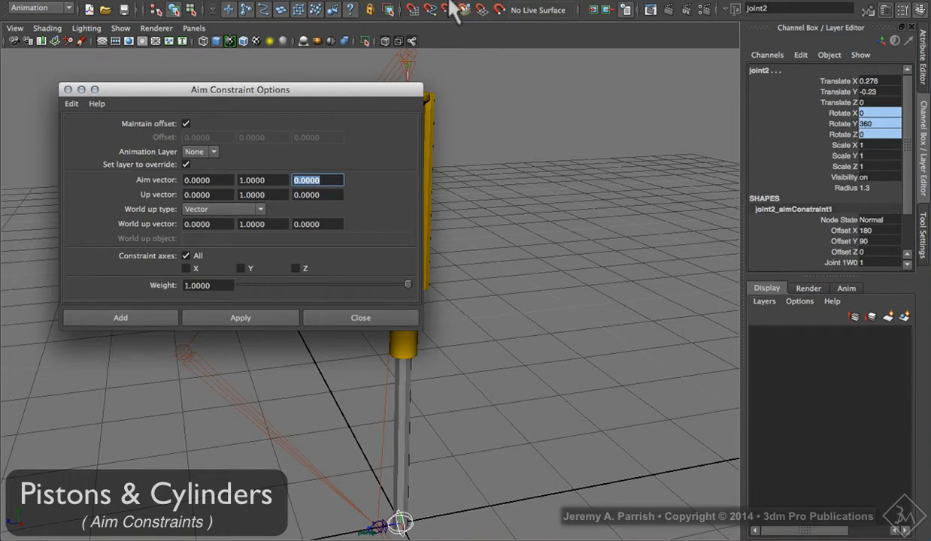
left_click_drag(392, 94, 317, 97)
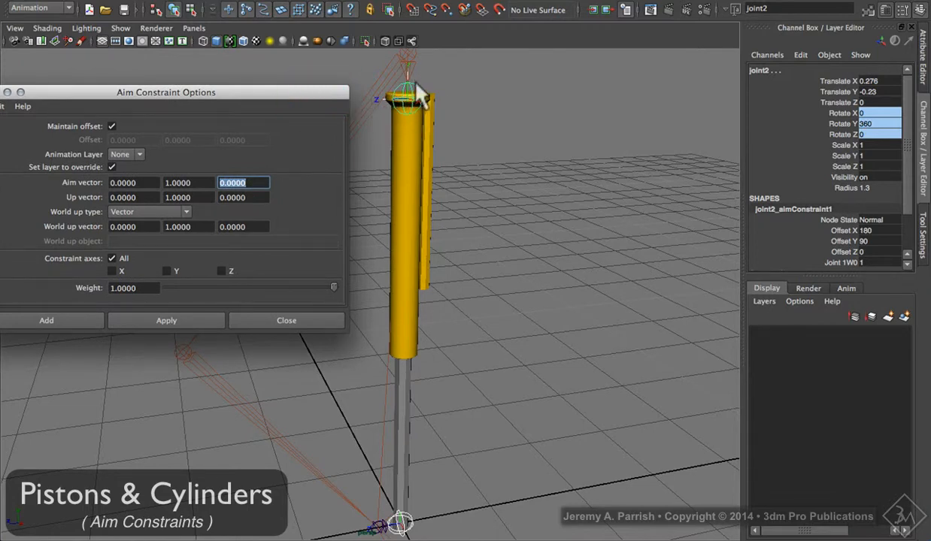
left_click(667, 36)
key("ctrl+z")
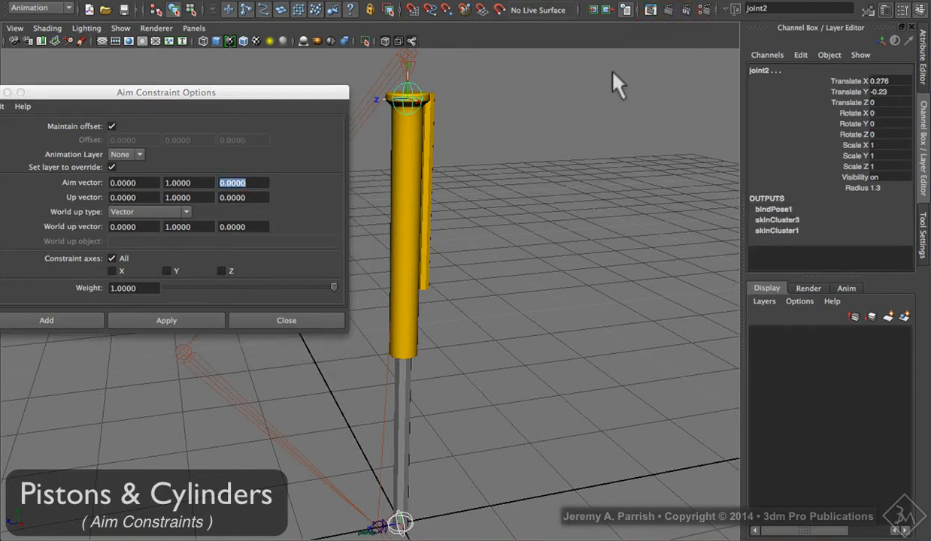
Step: Set the aim vector's Y value to -1 and apply the aim constraint so the upper joint aims at the lower joint
left_click(197, 182)
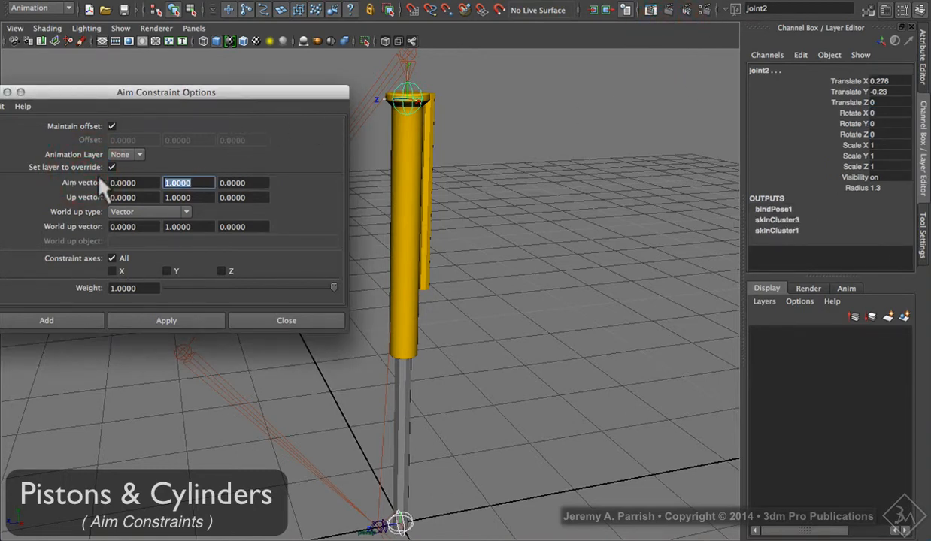
type("-1")
left_click(169, 320)
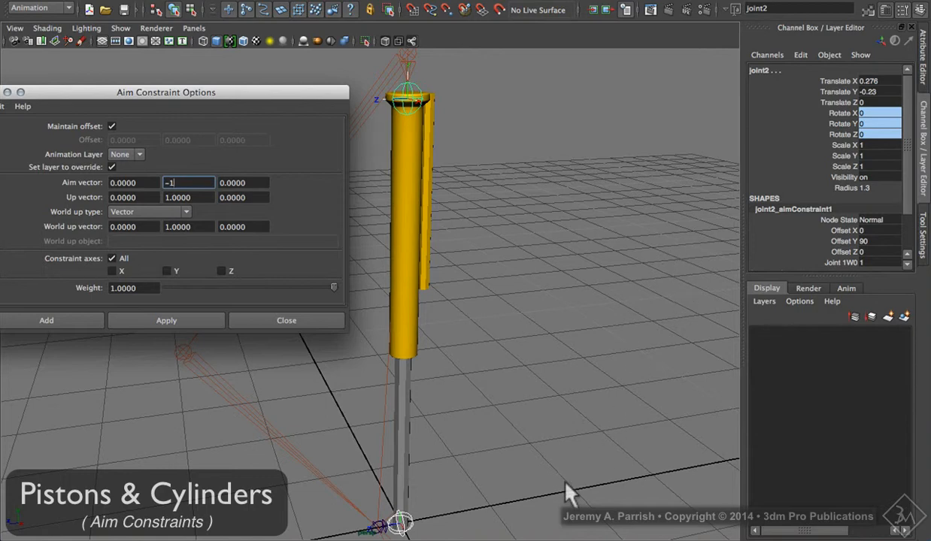
Step: Test the upper joint's aim by moving the IK handle sideways away from the chain, and undo the move
left_click(529, 419)
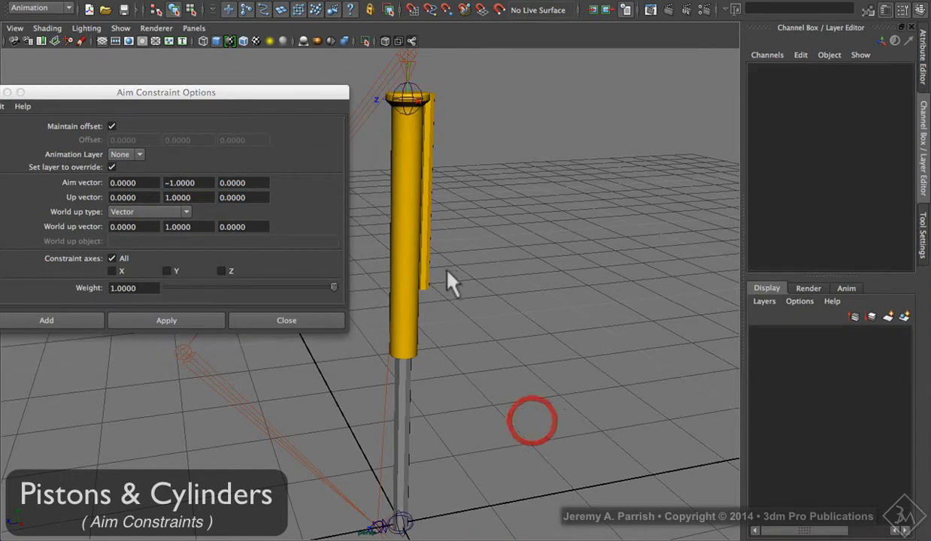
left_click(410, 110)
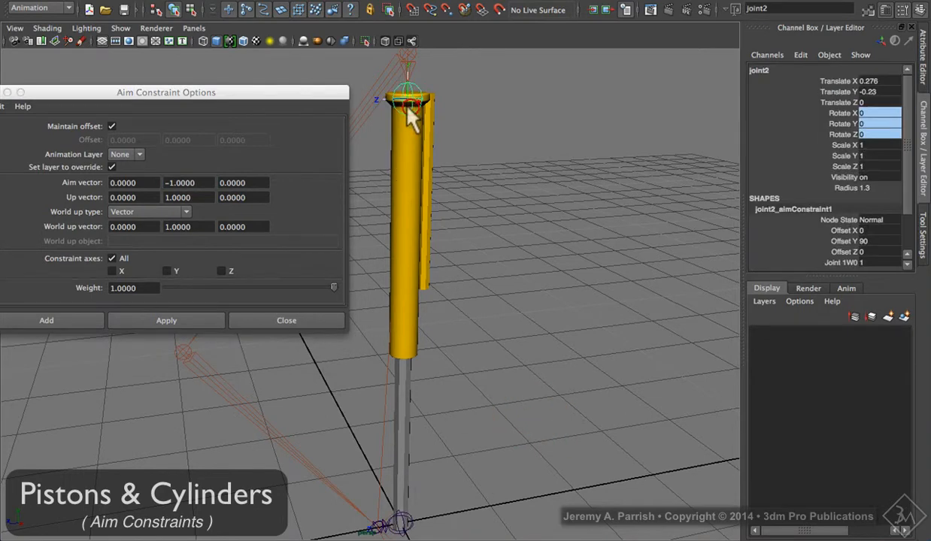
left_click(410, 523)
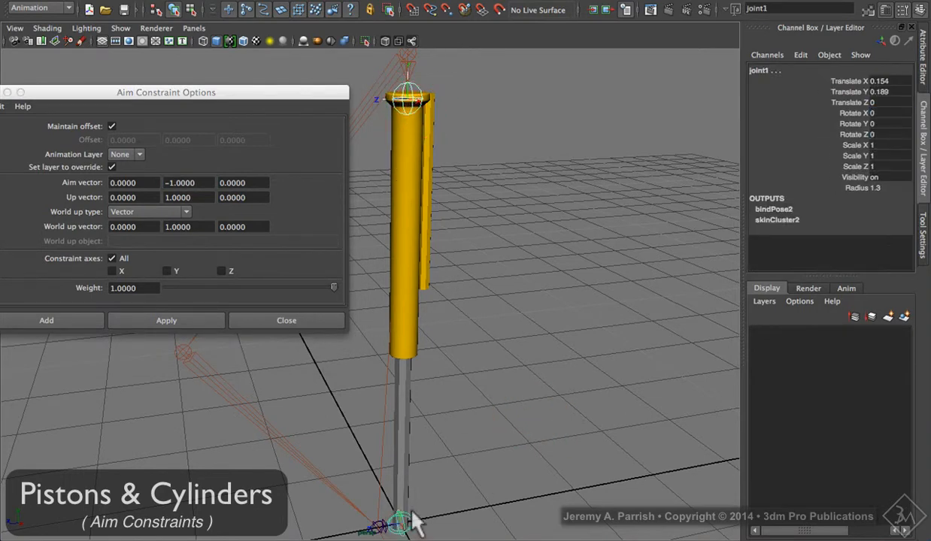
left_click(451, 467)
middle_click_drag(431, 449, 513, 357, "alt")
left_click_drag(513, 357, 467, 338, "alt")
left_click(440, 425)
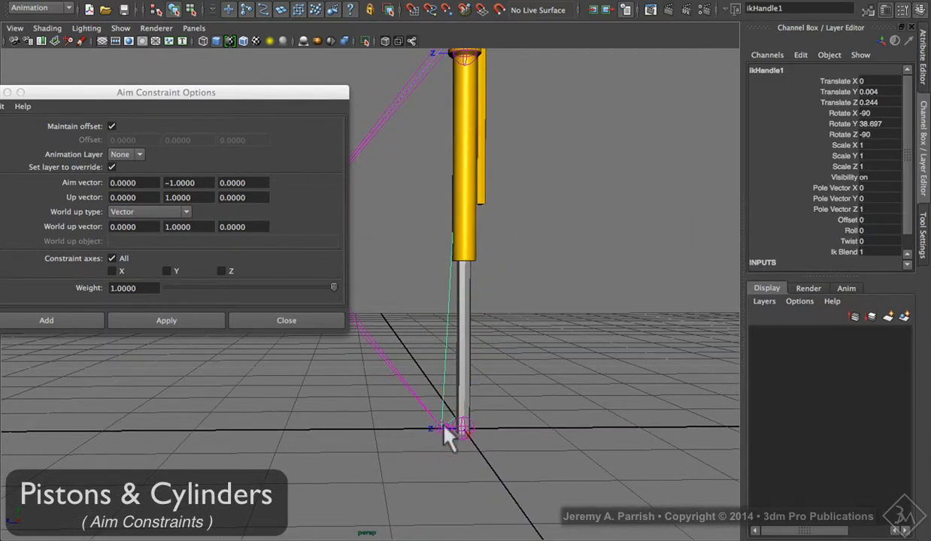
left_click_drag(442, 429, 536, 423)
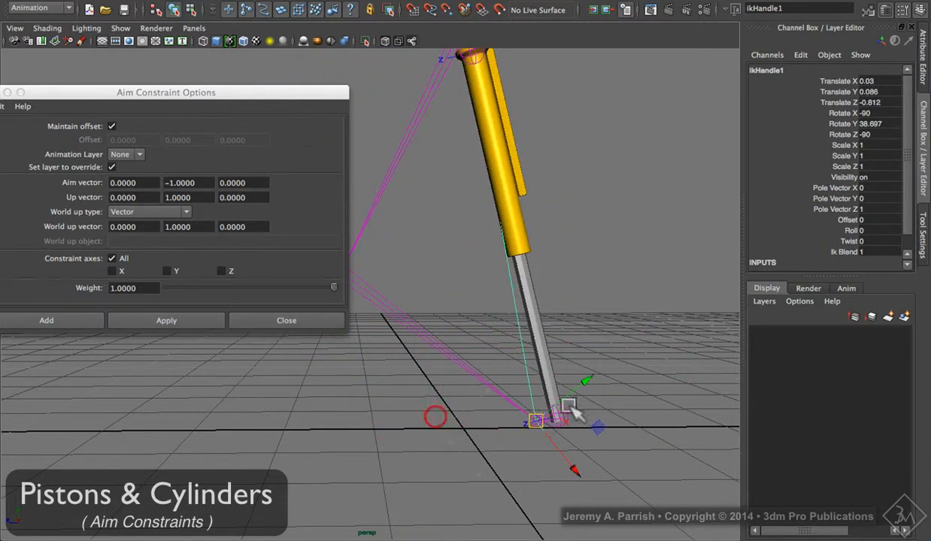
key("super+z")
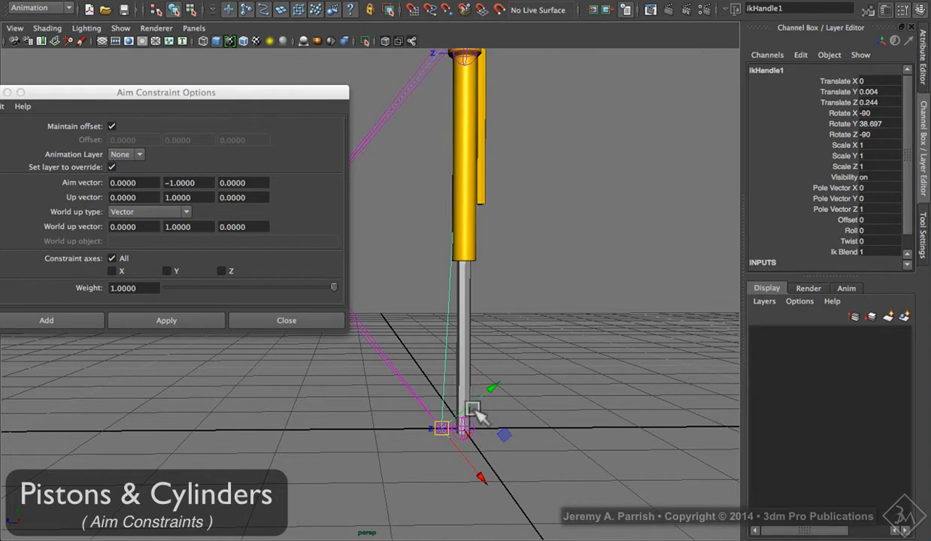
Step: Aim-constrain the lower joint to the upper joint as target, using an aim vector Y value of 1
left_click(557, 242)
left_click(462, 59)
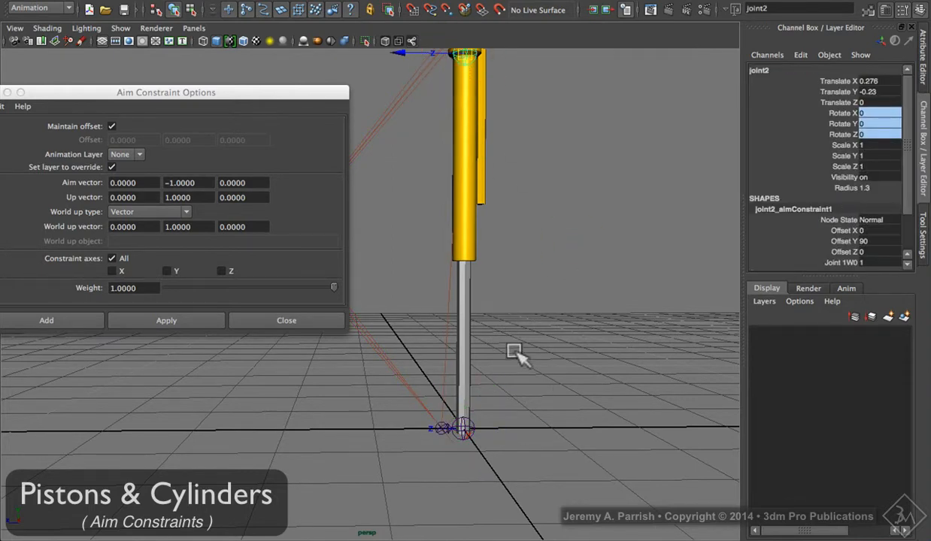
middle_click_drag(454, 260, 472, 309, "alt")
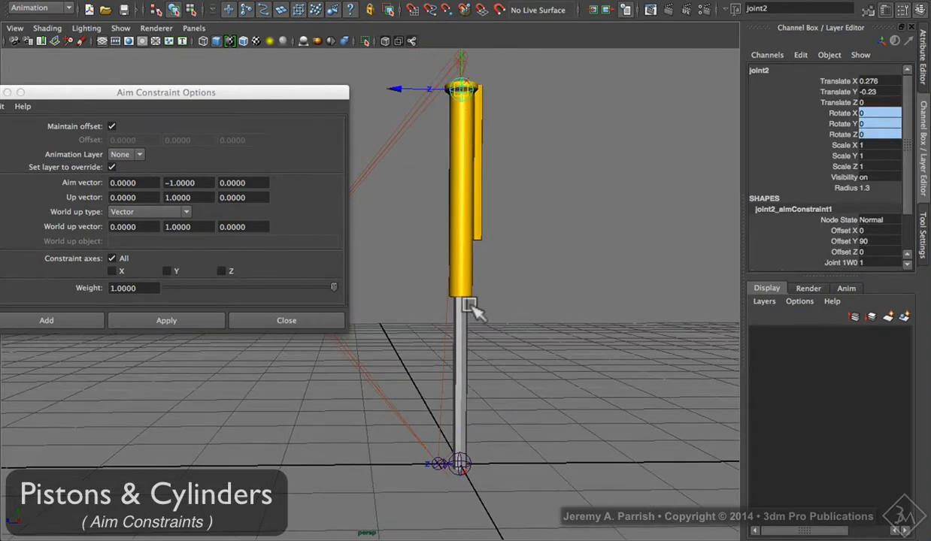
left_click(471, 463)
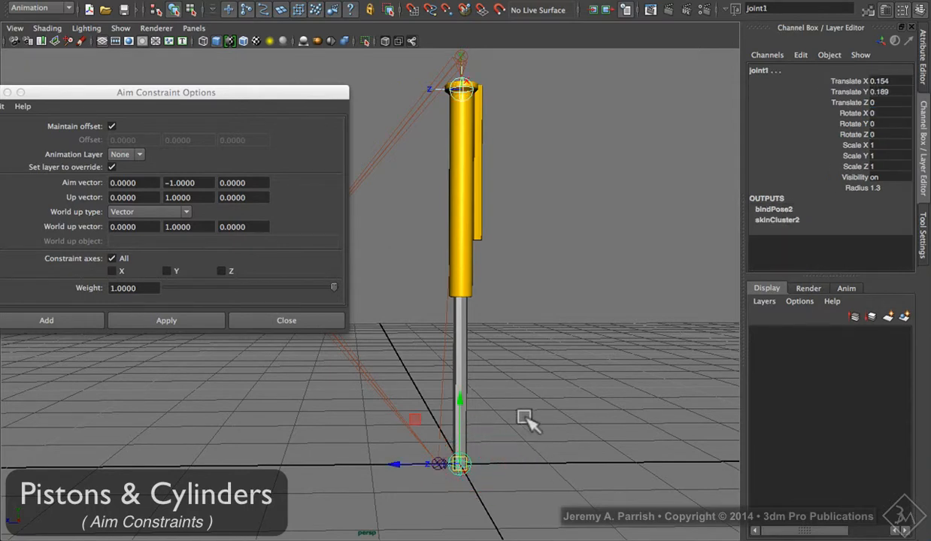
left_click_drag(203, 182, 156, 184)
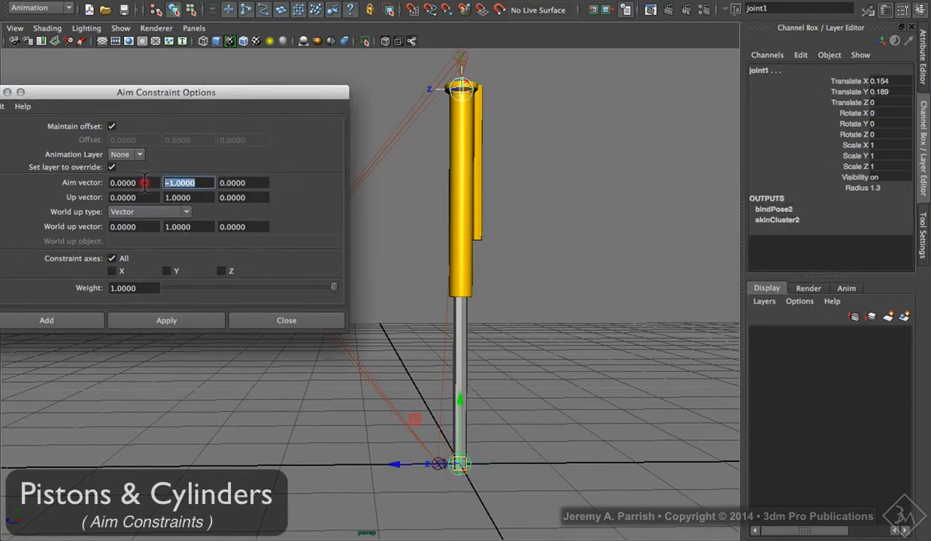
type("1")
key("Tab")
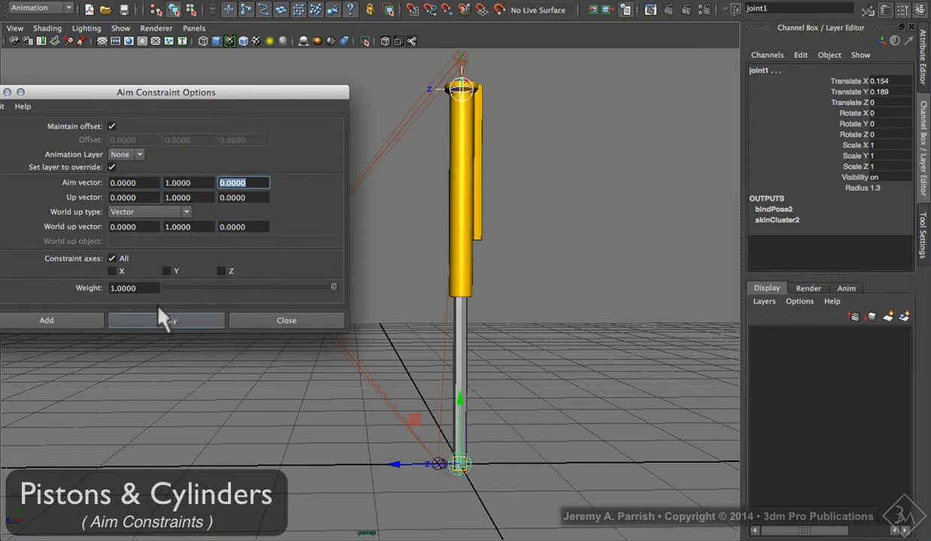
left_click(167, 321)
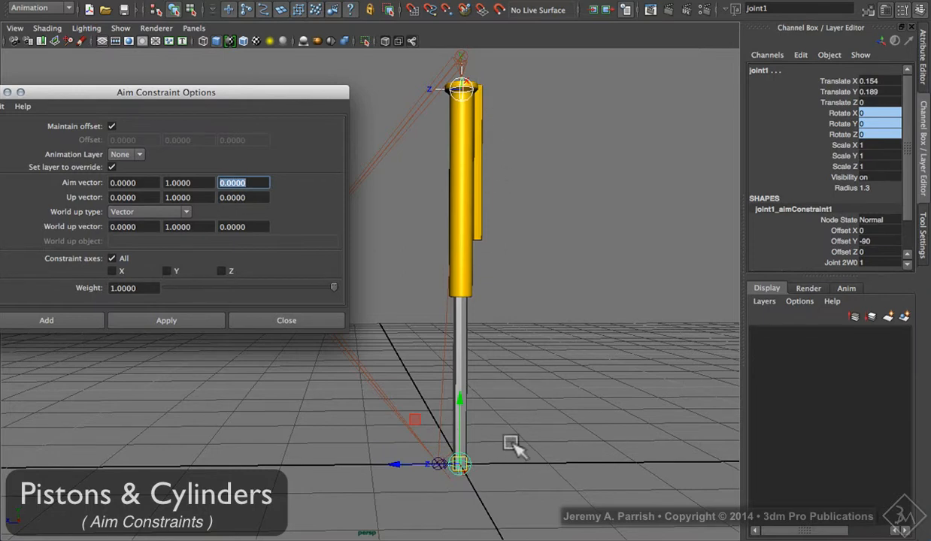
Step: Test both aim constraints by raising the IK handle so the piston slides into the cylinder, and undo the move
left_click(351, 497)
left_click(433, 462)
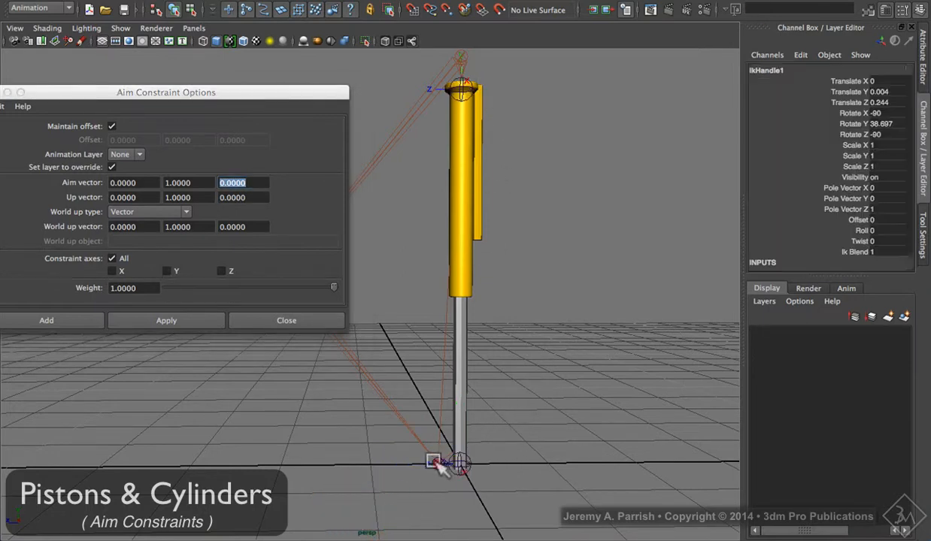
left_click_drag(435, 462, 473, 382)
mouse_move(466, 324)
left_mouse_down()
mouse_move(460, 523)
mouse_move(470, 516)
mouse_move(451, 350)
mouse_move(452, 503)
mouse_move(461, 359)
mouse_move(474, 492)
mouse_move(466, 343)
left_mouse_up()
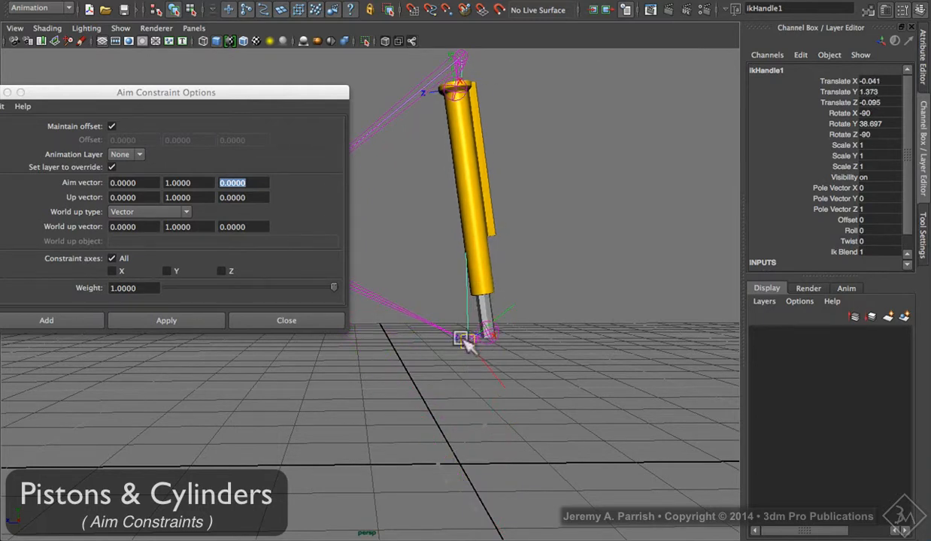
key("ctrl+z")
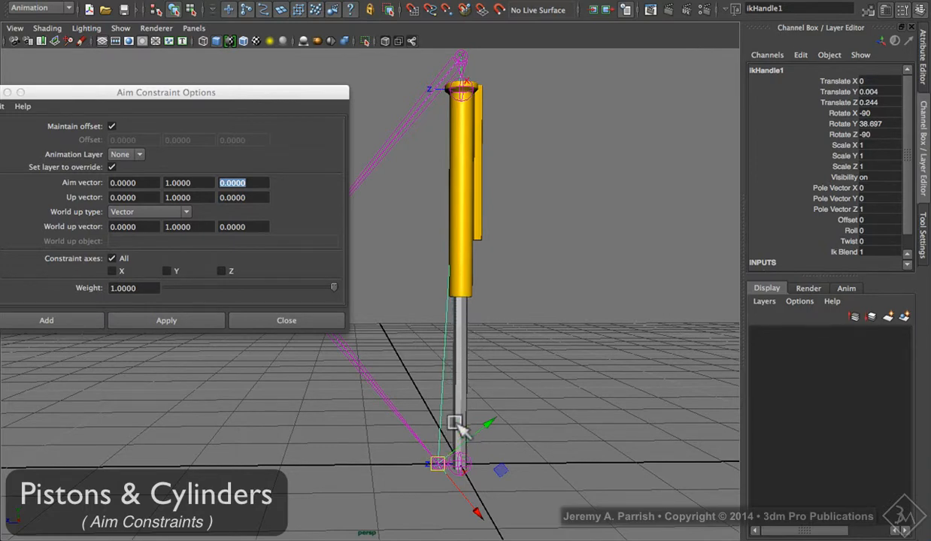
Step: Pull the IK handle far down to test the piston at full extension, and undo the move
left_click(444, 347)
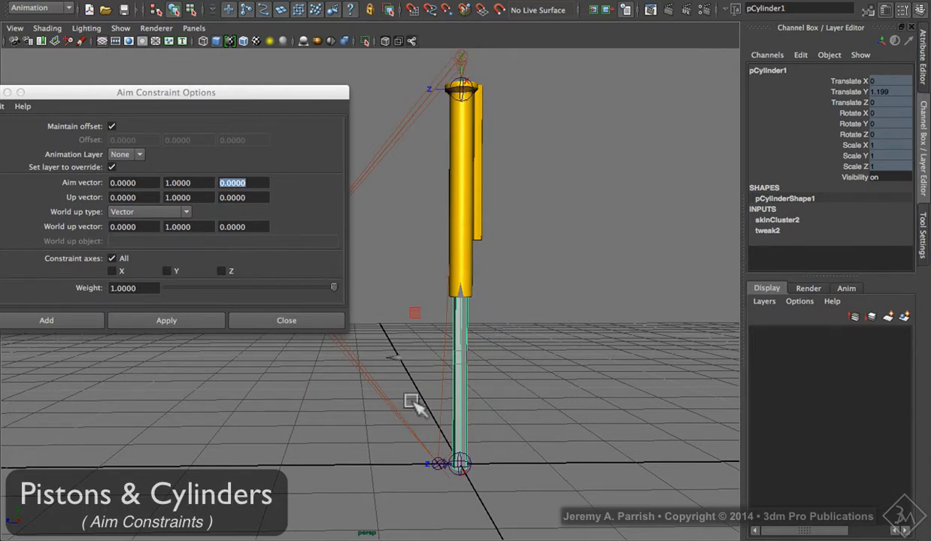
left_click(515, 452)
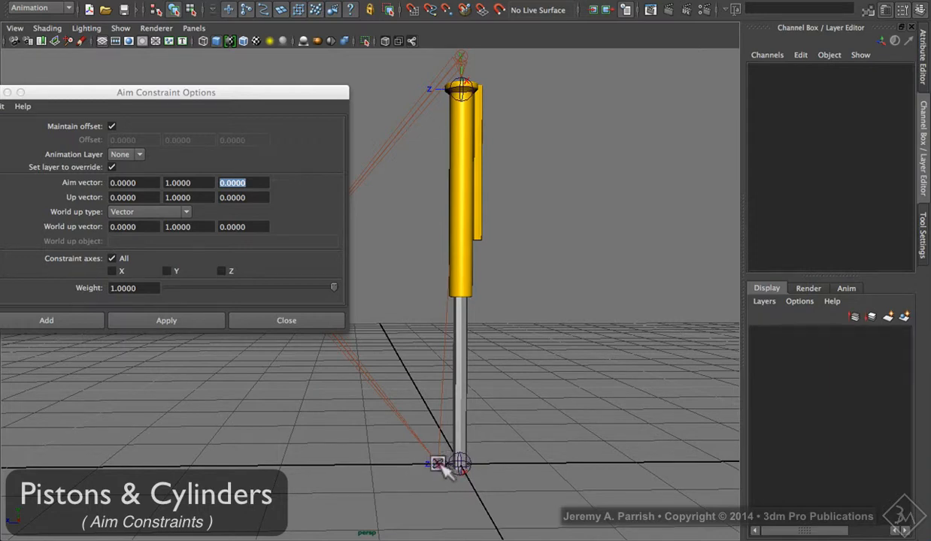
left_click(439, 464)
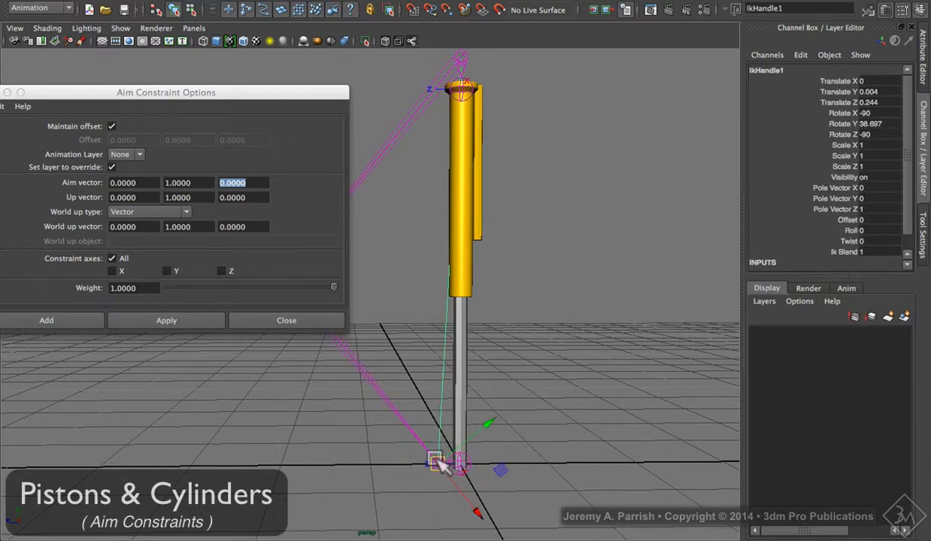
left_click_drag(436, 462, 455, 540)
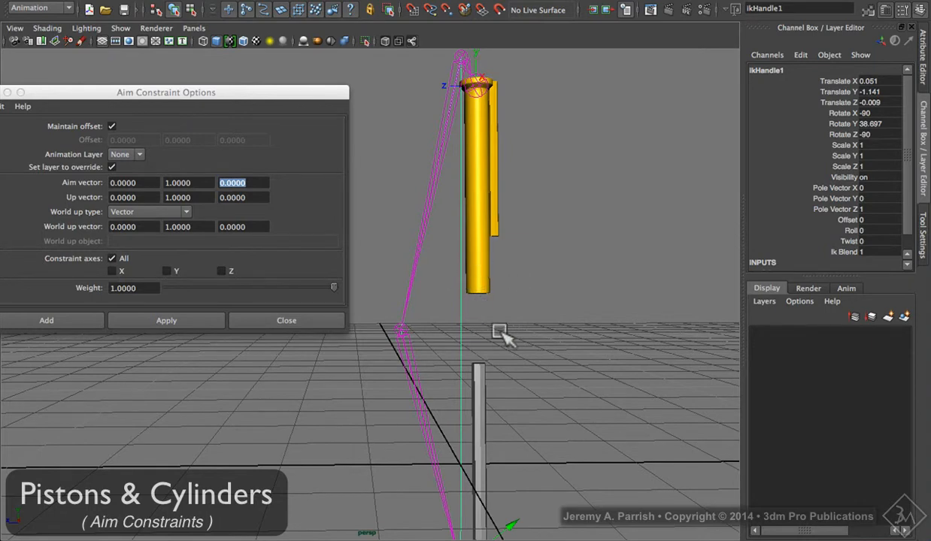
key("ctrl+z")
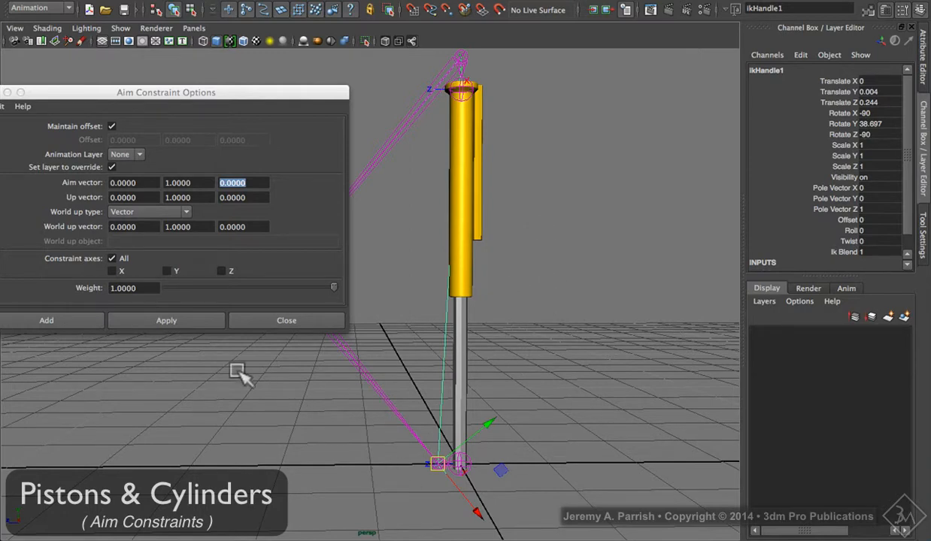
Step: Clear the selection and close the aim constraint options
left_click(574, 388)
left_click(269, 321)
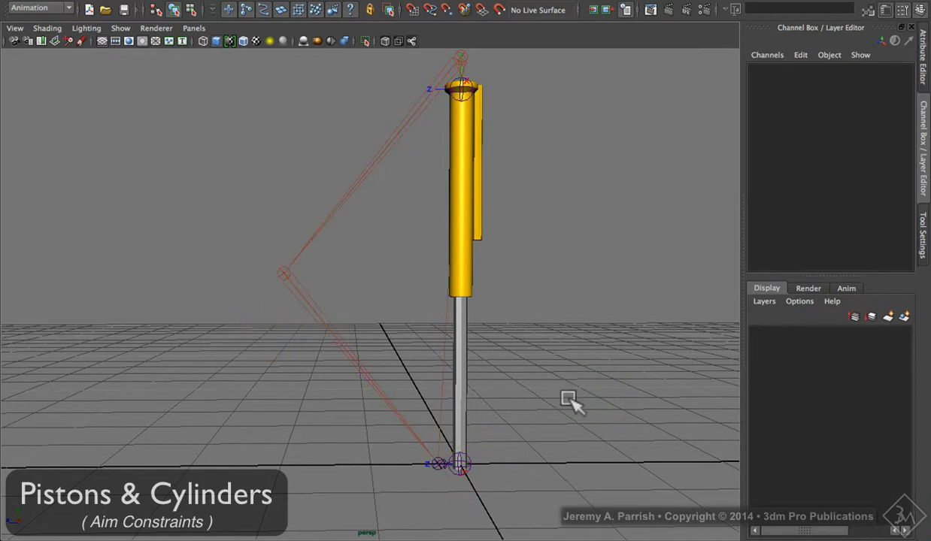
left_click_drag(557, 459, 478, 370, "alt")
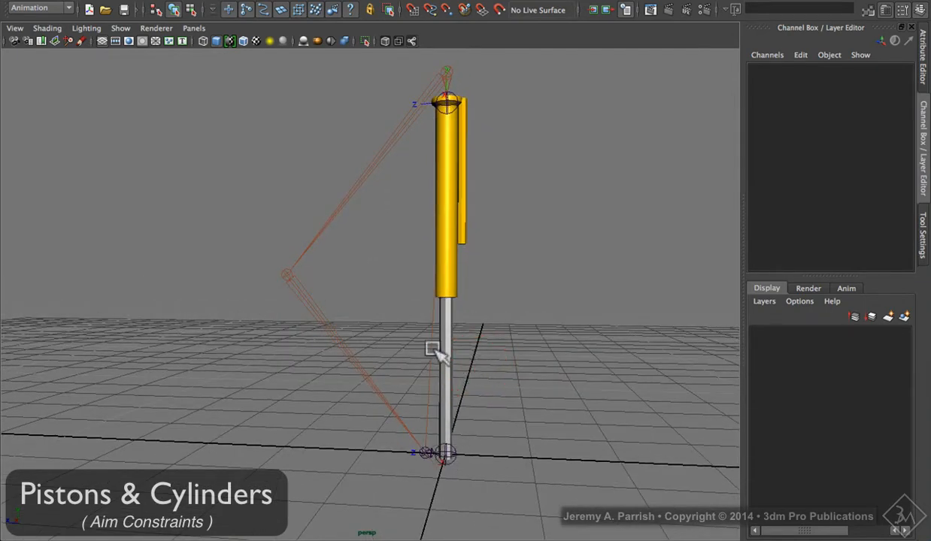
left_click(443, 109)
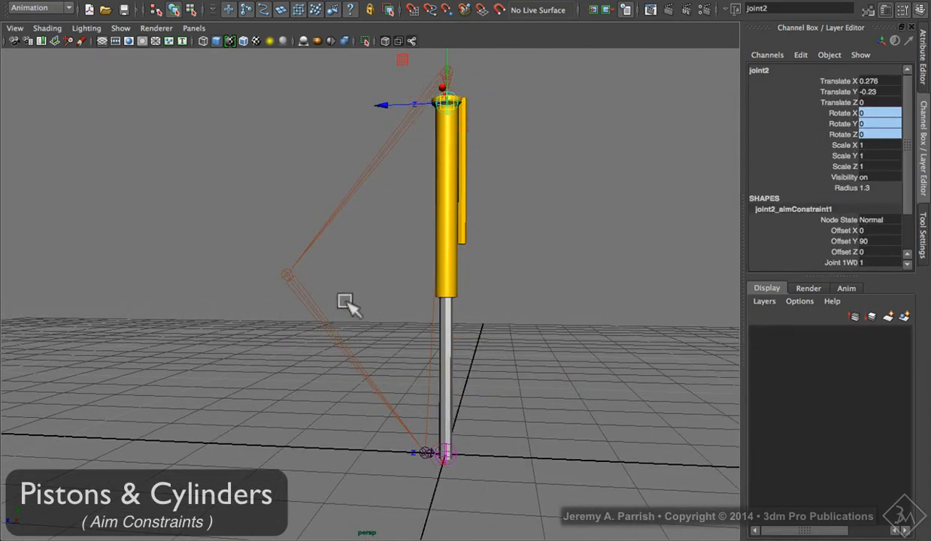
left_click_drag(349, 306, 367, 299, "alt")
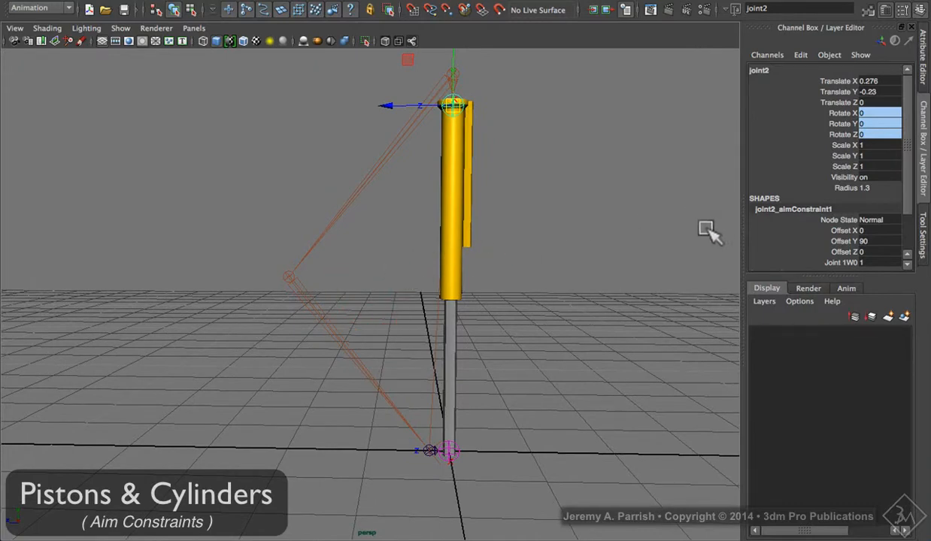
key("Down")
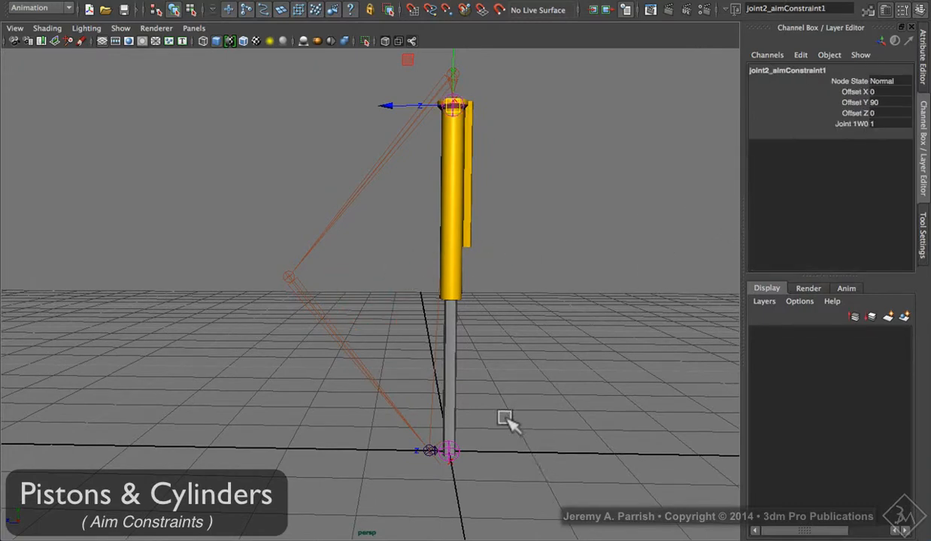
left_click(389, 141)
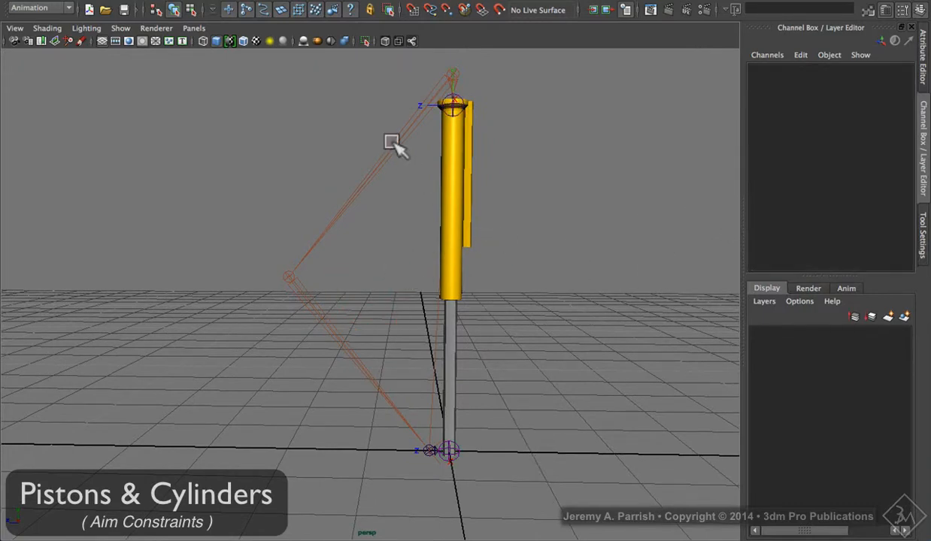
Step: Set the world up type of the upper joint's aim constraint to Object Up in its attributes
left_click(449, 106)
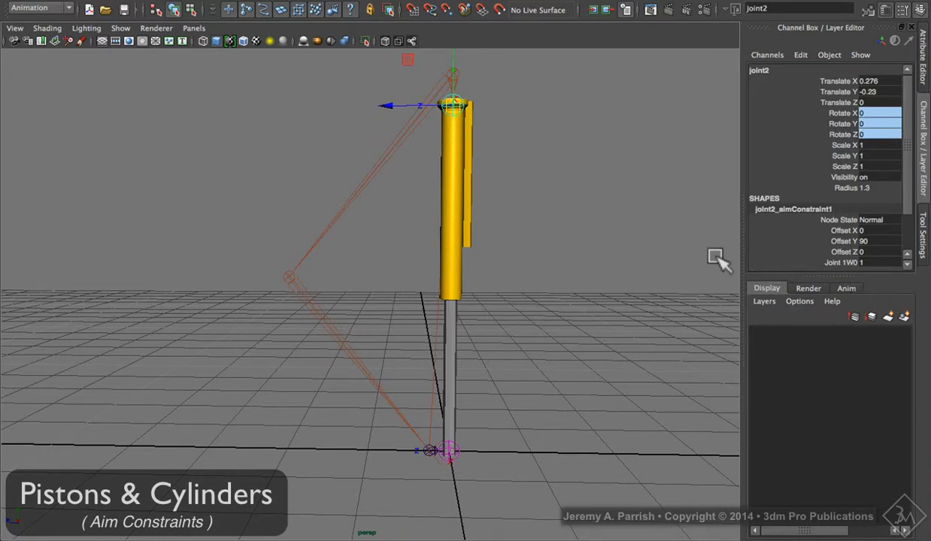
key("ctrl+a")
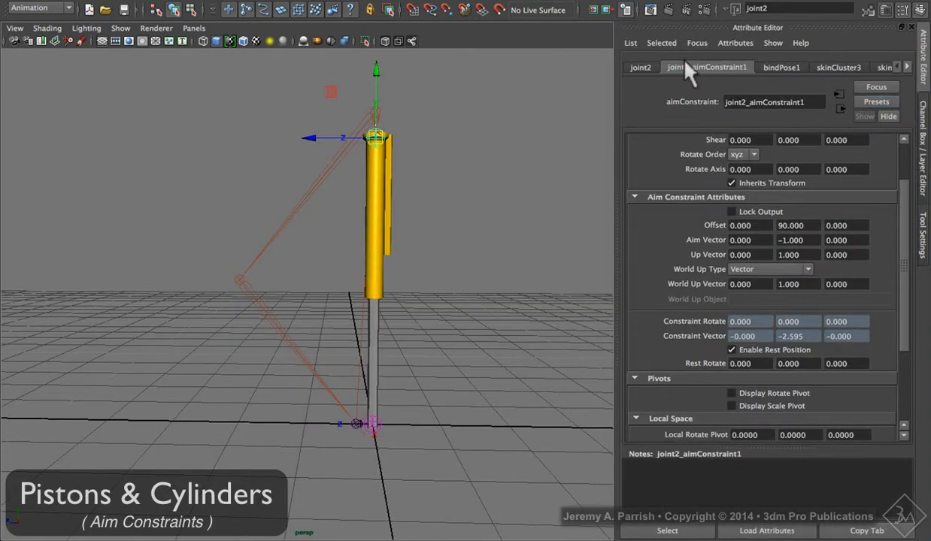
scroll(686, 313, "down", 5)
scroll(685, 313, "up", 8)
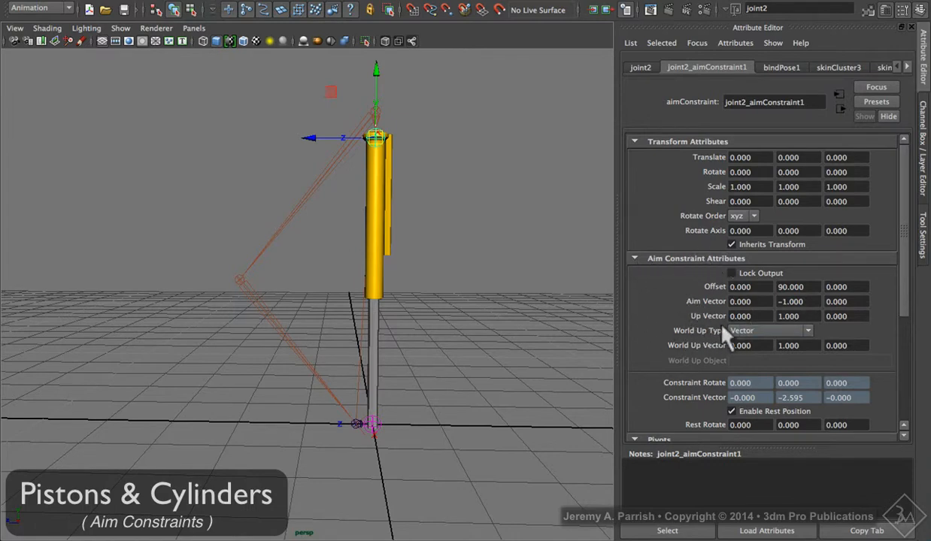
left_click(802, 331)
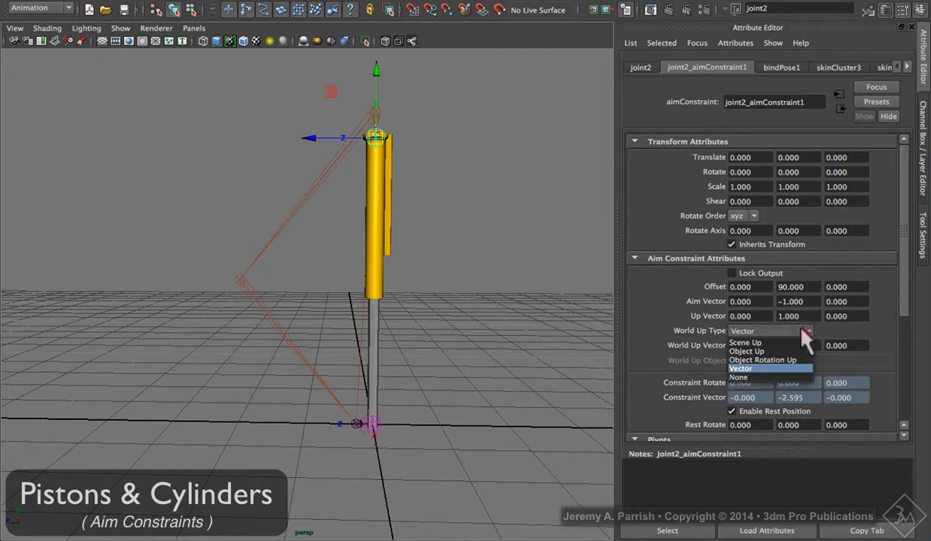
left_click(752, 351)
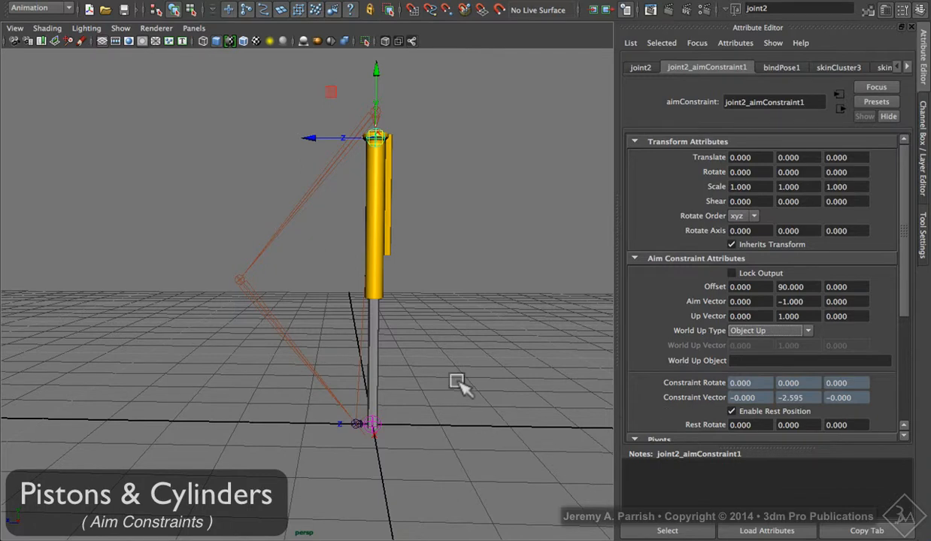
Step: Create a locator and set its local scale to 0.2 in X, Y and Z
left_click(214, 413)
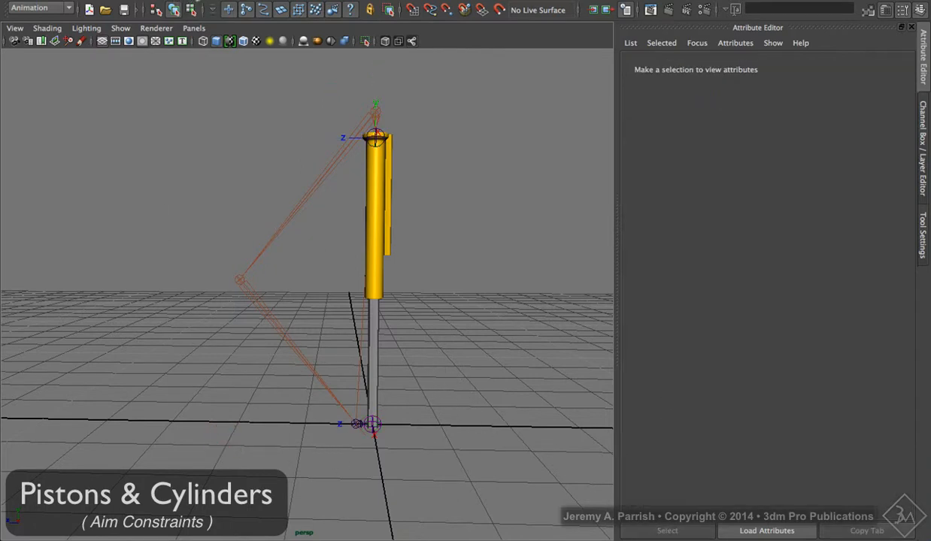
left_click(186, 1)
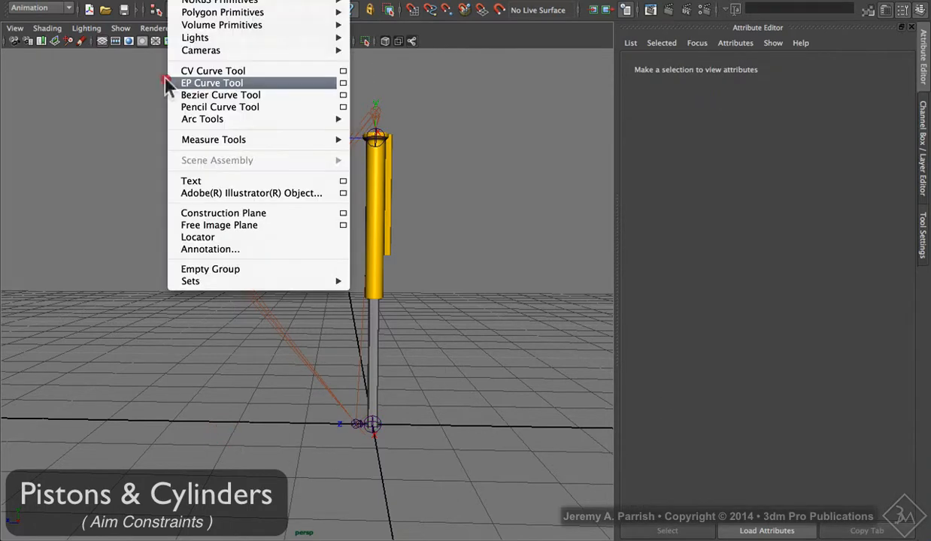
left_click(244, 238)
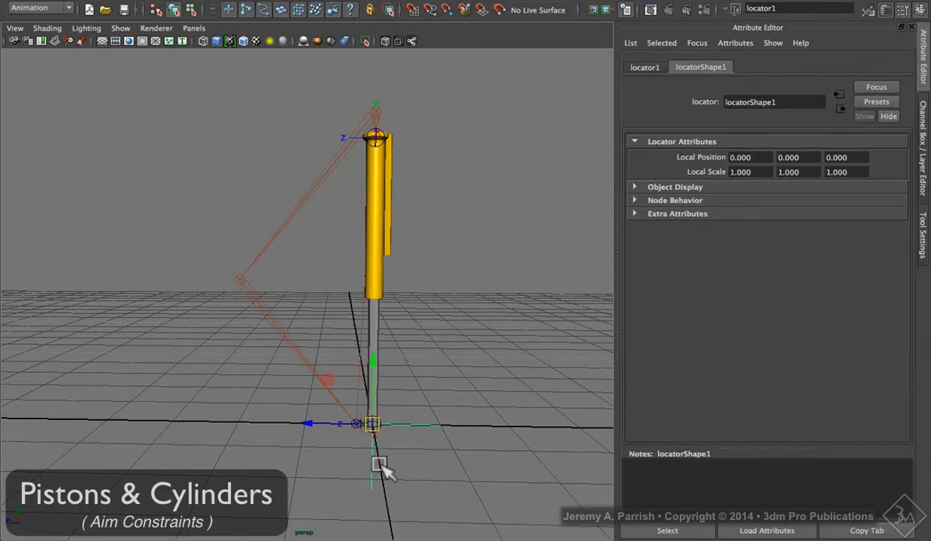
key("r")
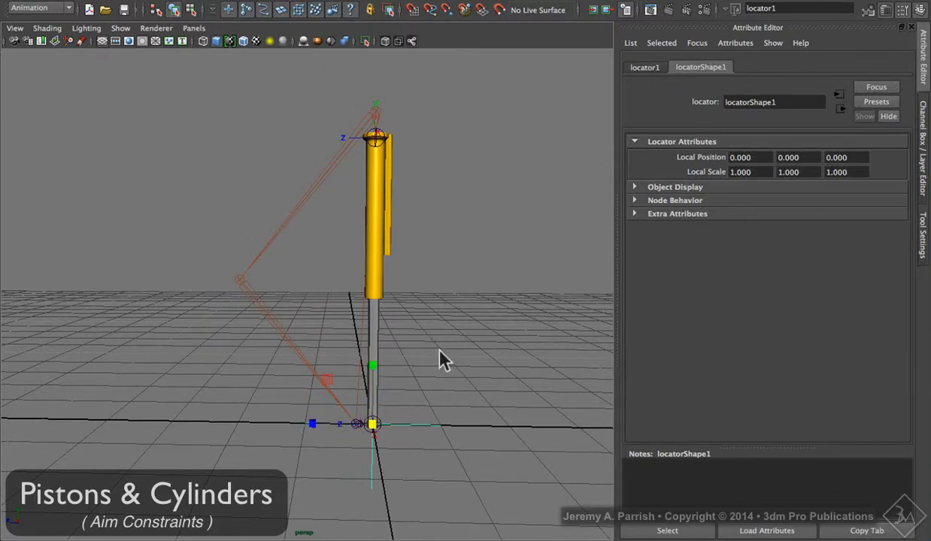
left_click(923, 151)
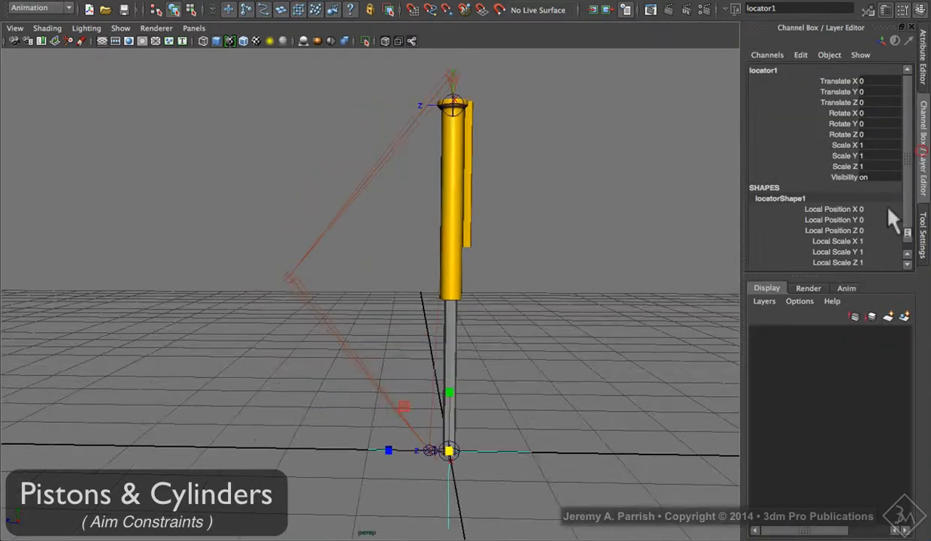
scroll(817, 231, "down", 1)
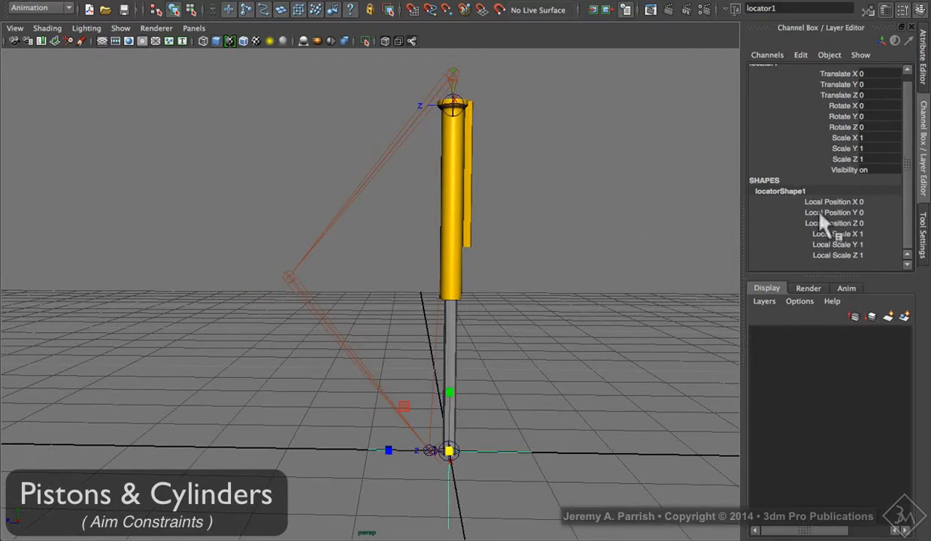
left_click_drag(821, 234, 733, 258)
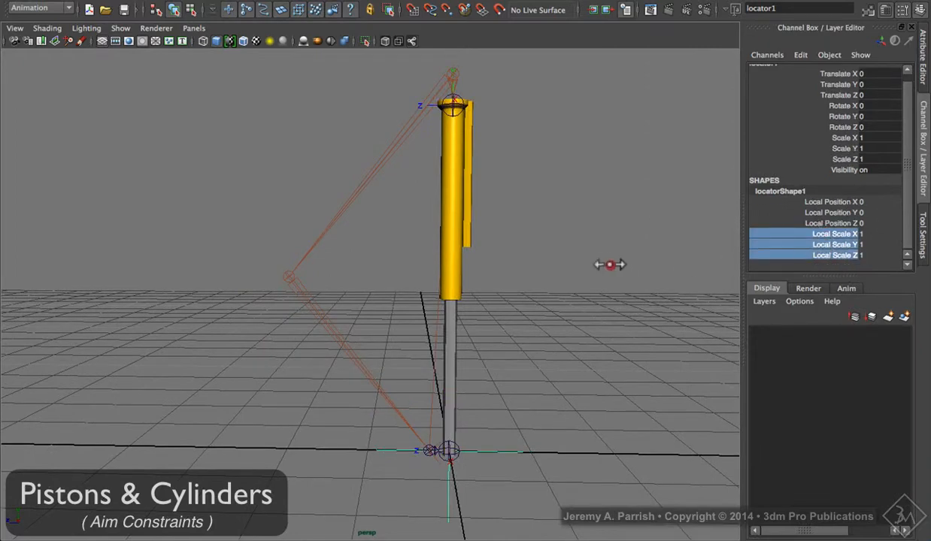
middle_click_drag(609, 264, 607, 264)
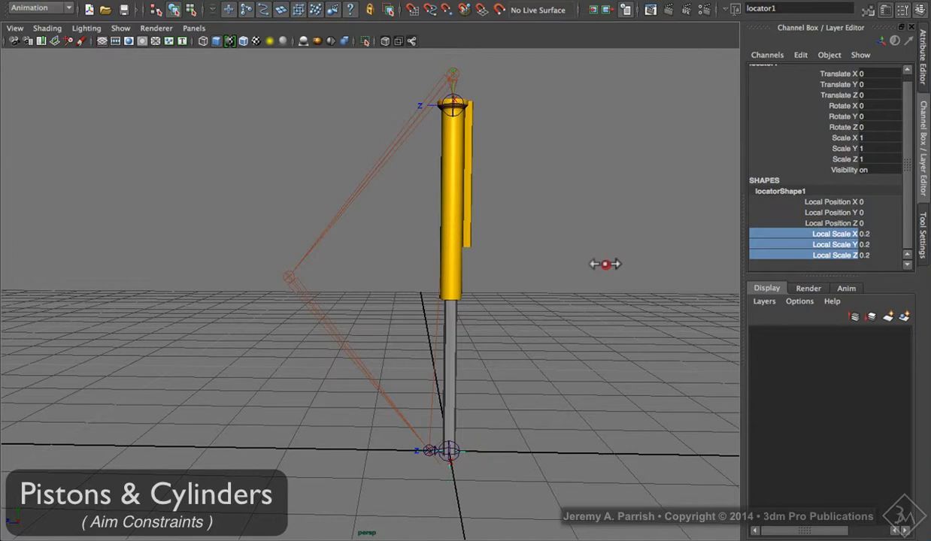
Step: Move the locator behind the cylinder, to about 2.3 in Translate Y and -1.2 in Translate Z
key("w")
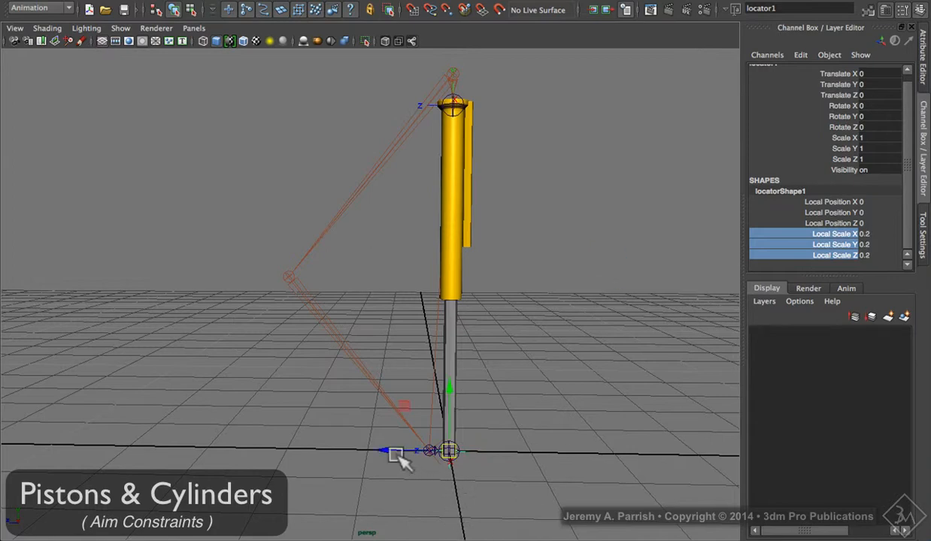
left_click_drag(380, 446, 492, 449)
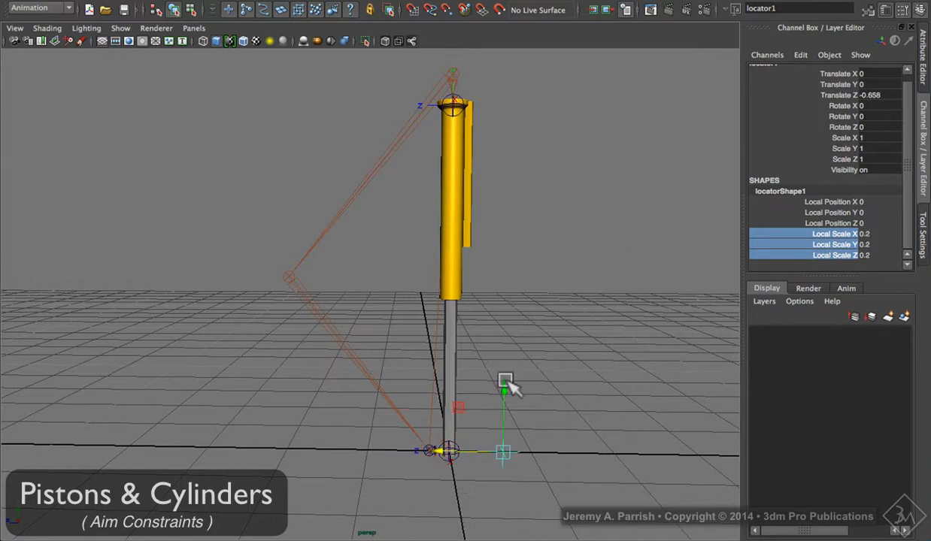
left_click_drag(504, 382, 507, 207)
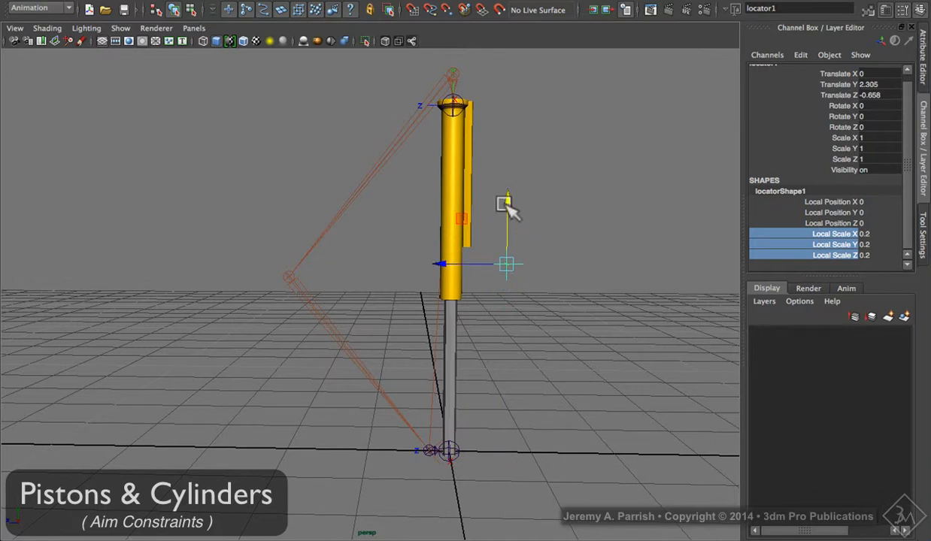
left_click_drag(439, 259, 486, 264)
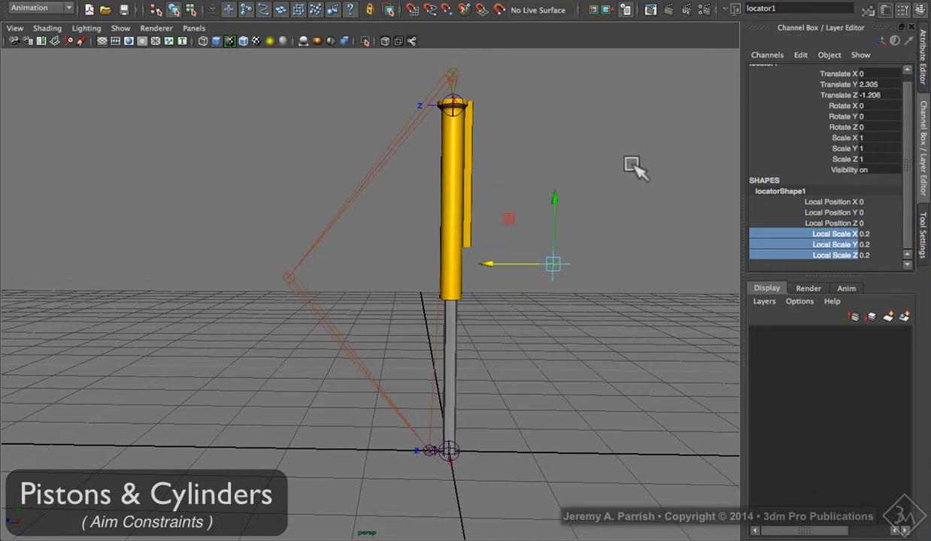
Step: Rename the locator to aimPiston
scroll(563, 195, "up", 5)
scroll(563, 195, "down", 5)
scroll(883, 81, "up", 1)
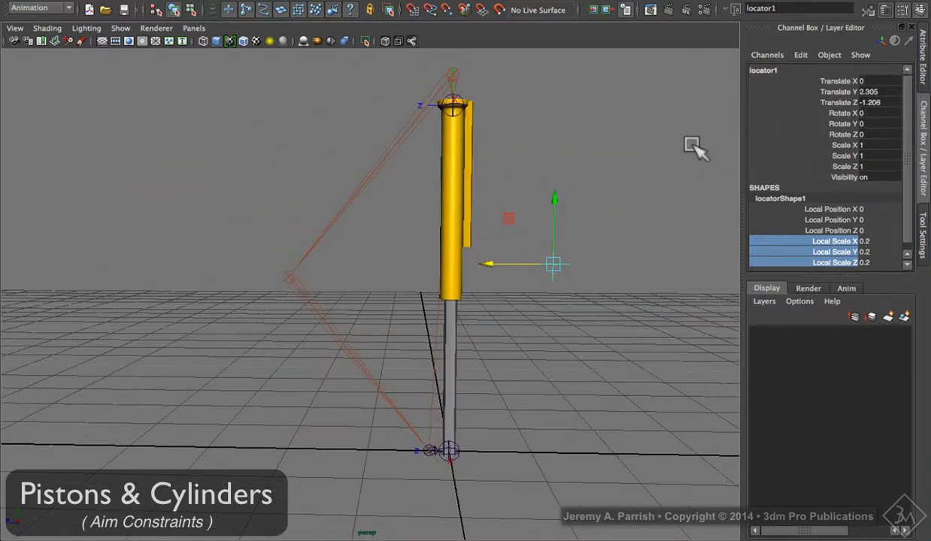
double_click(779, 69)
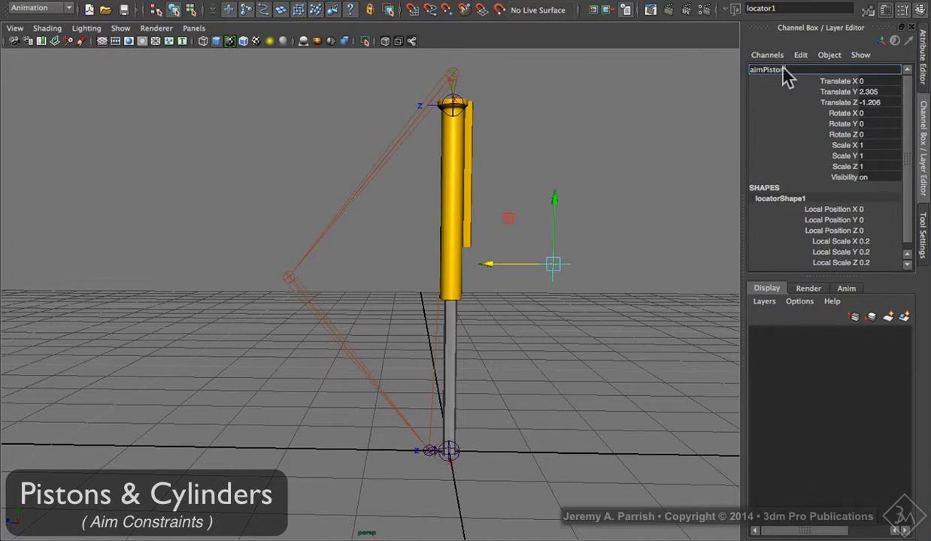
key("Return")
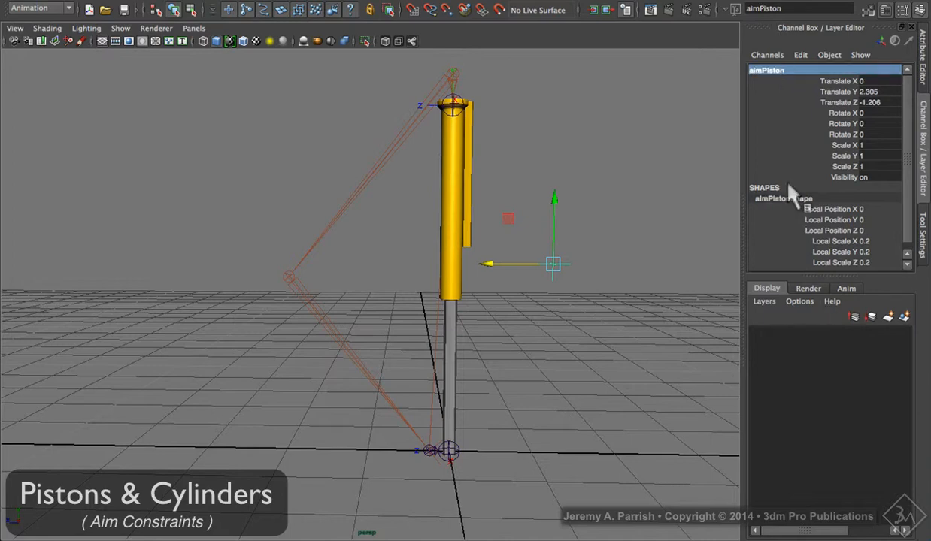
Step: Assign aimPiston as the world up object of the upper joint's aim constraint
double_click(780, 70)
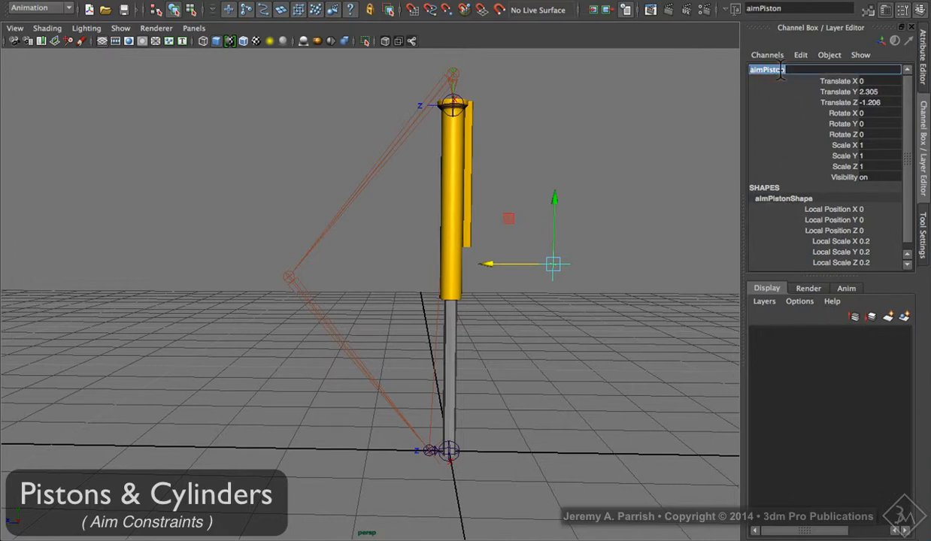
left_click(575, 214)
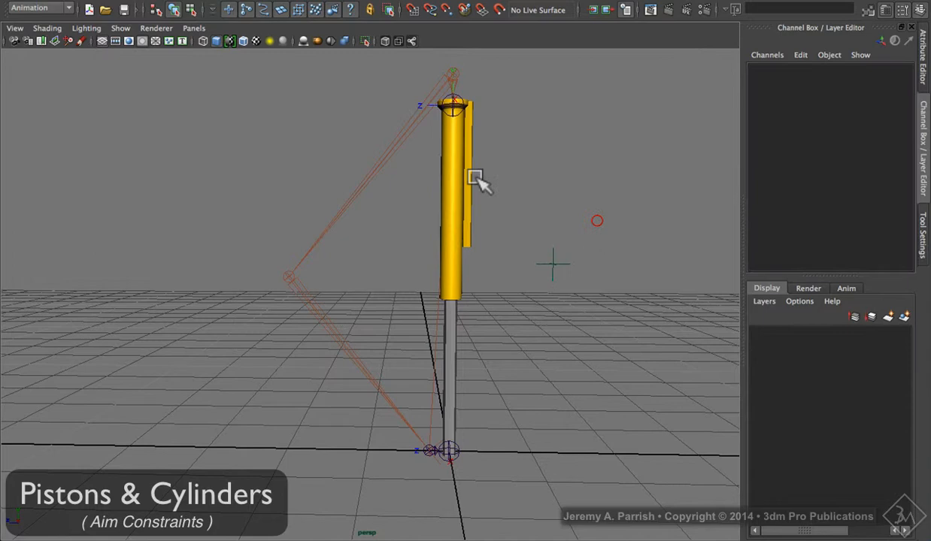
left_click(453, 106)
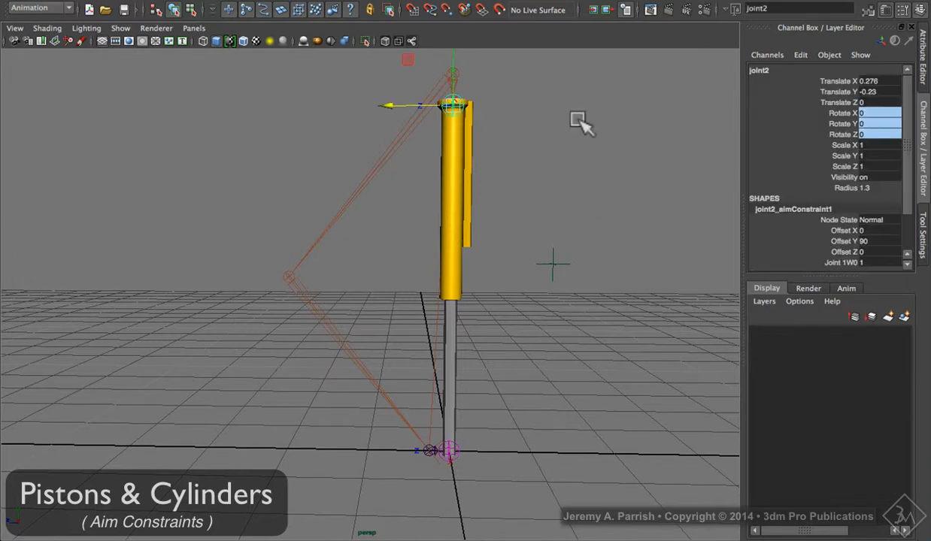
left_click(921, 69)
scroll(740, 143, "down", 5)
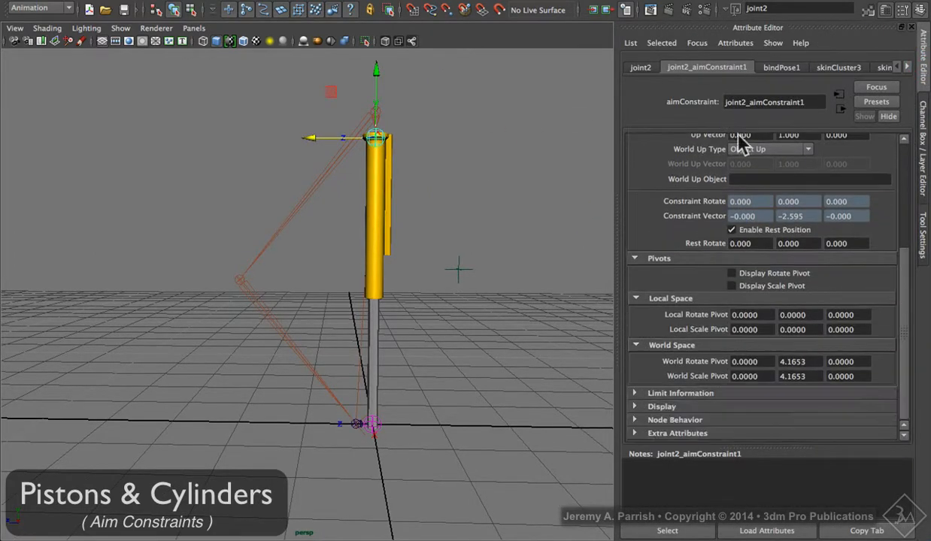
scroll(707, 222, "up", 1)
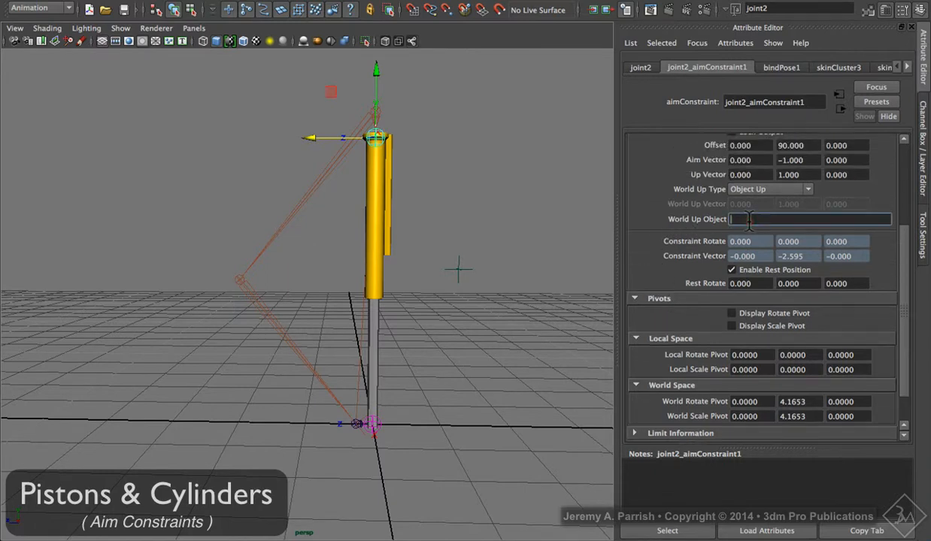
key("Return")
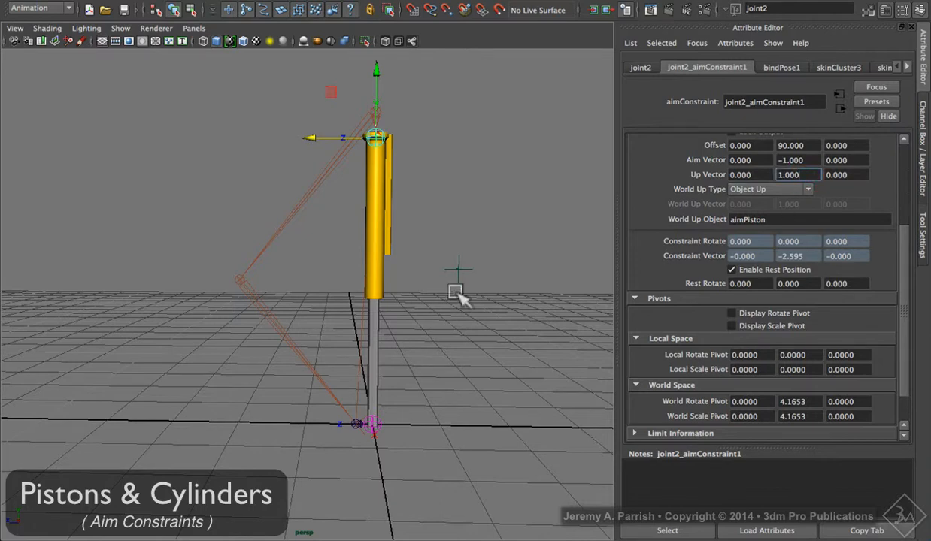
Step: Test the upper joint's up object by moving the aimPiston locator sideways along X
left_click(459, 270)
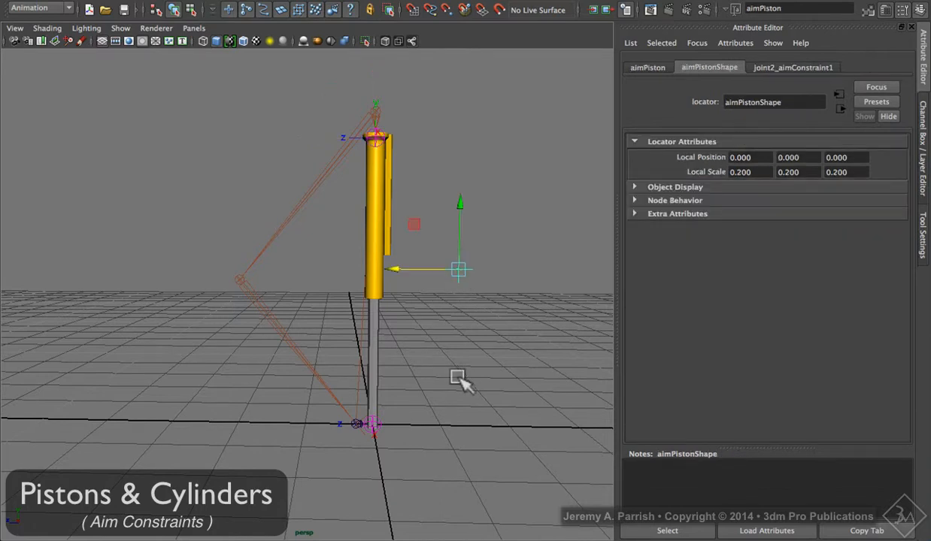
left_click_drag(459, 379, 338, 387, "alt")
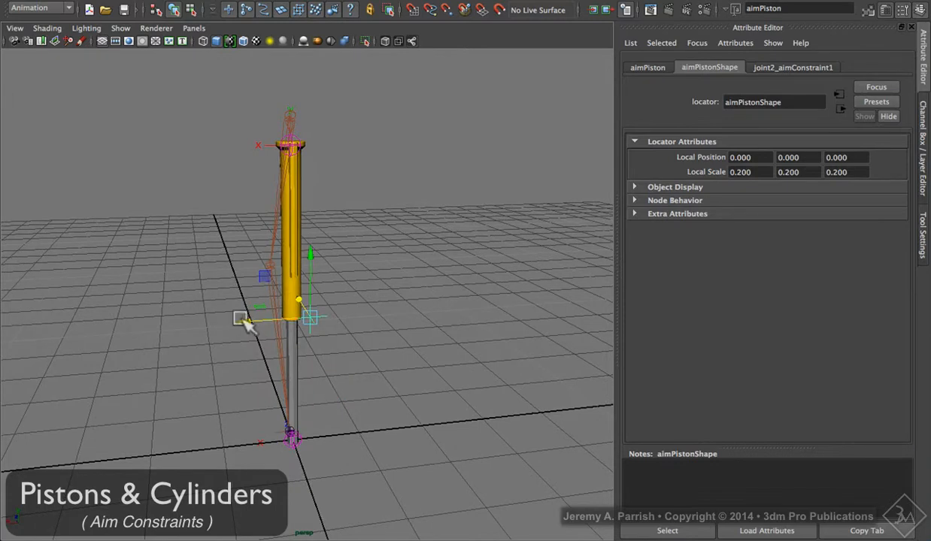
left_click_drag(239, 319, 434, 375)
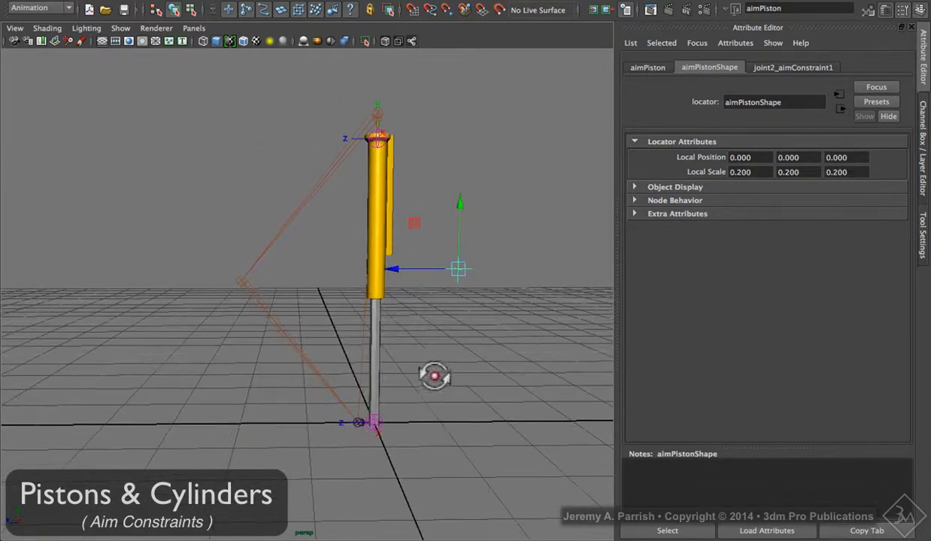
Step: Parent the aimPiston locator to joint3 at the top of the IK chain and check the joints' hierarchy by selecting them
left_click_drag(437, 314, 433, 318, "alt")
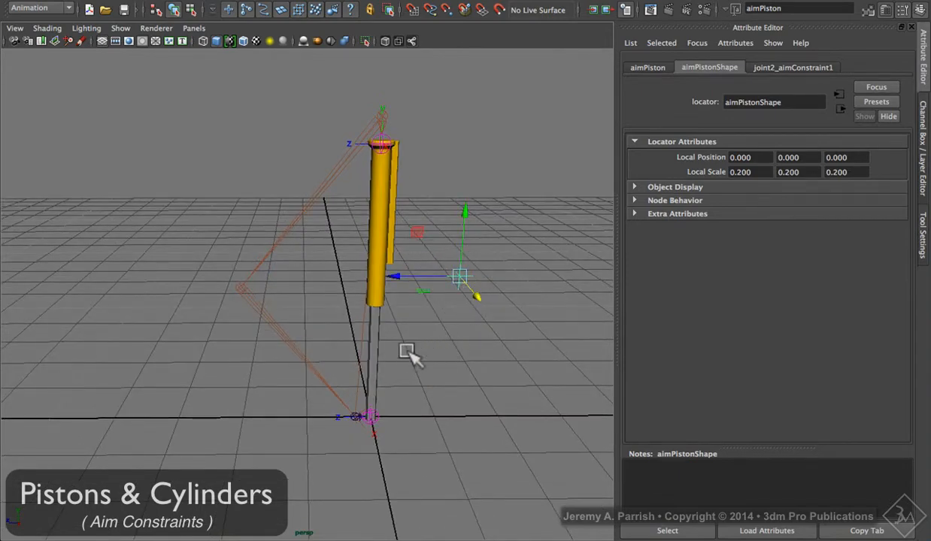
left_click(460, 275)
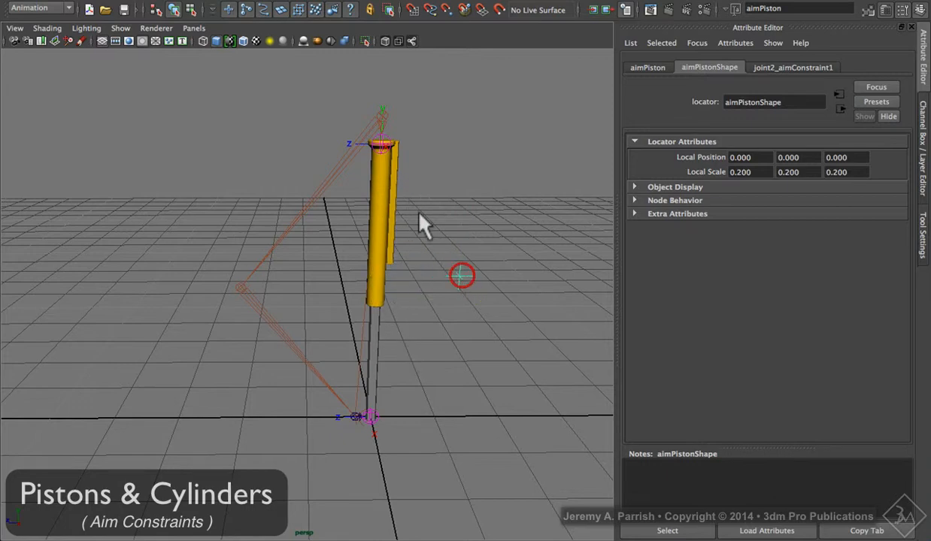
left_click(382, 114)
key("ctrl+z")
left_click(386, 142)
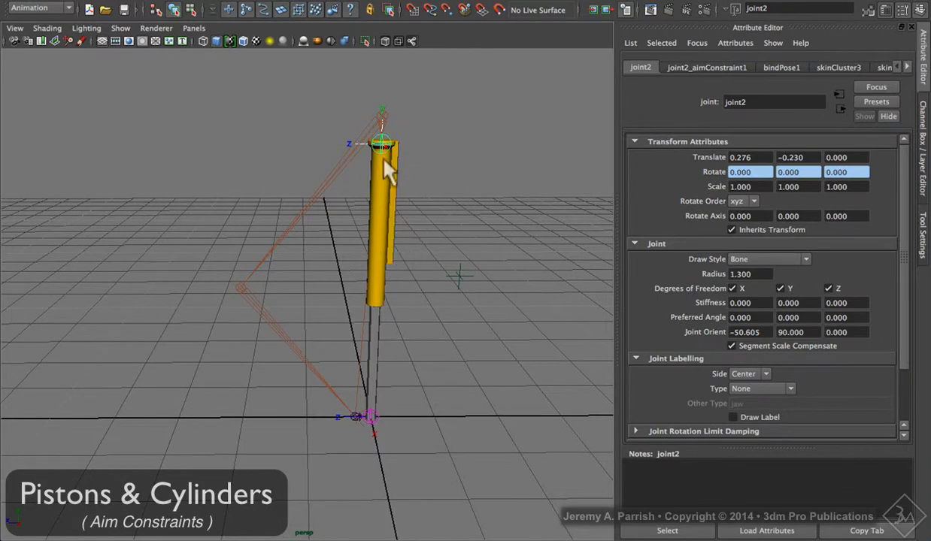
left_click(336, 172)
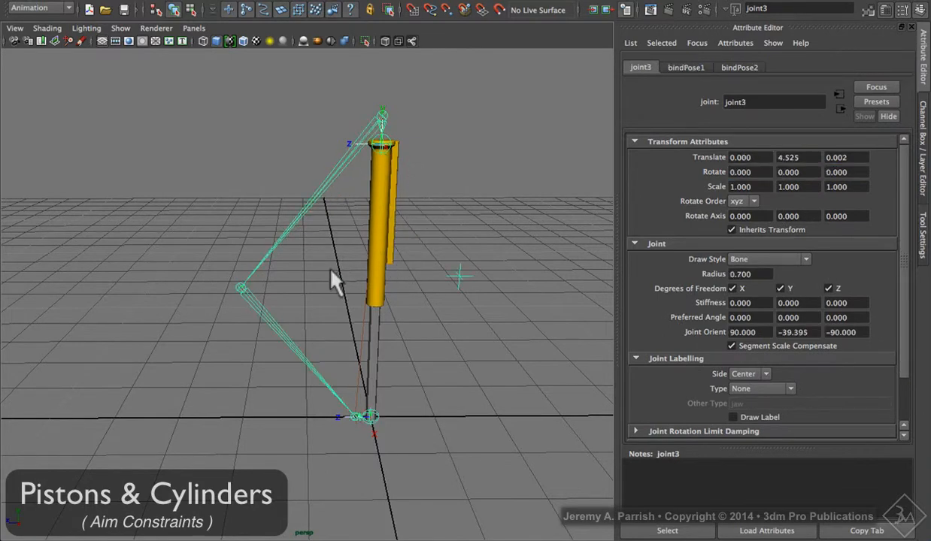
Step: Test the cylinder's orientation by moving the chain's IK handle, and inspect the lower and upper piston joints
left_click(354, 412)
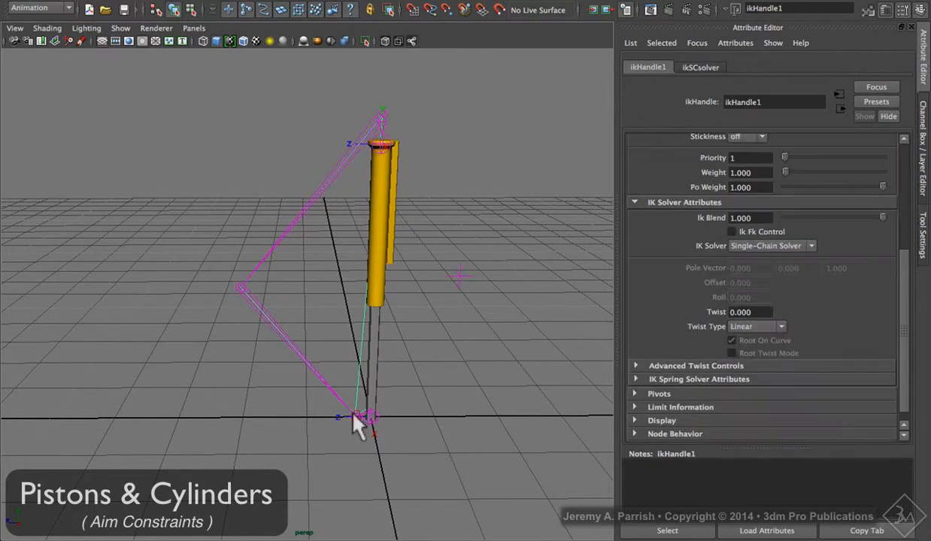
left_click_drag(352, 407, 388, 446)
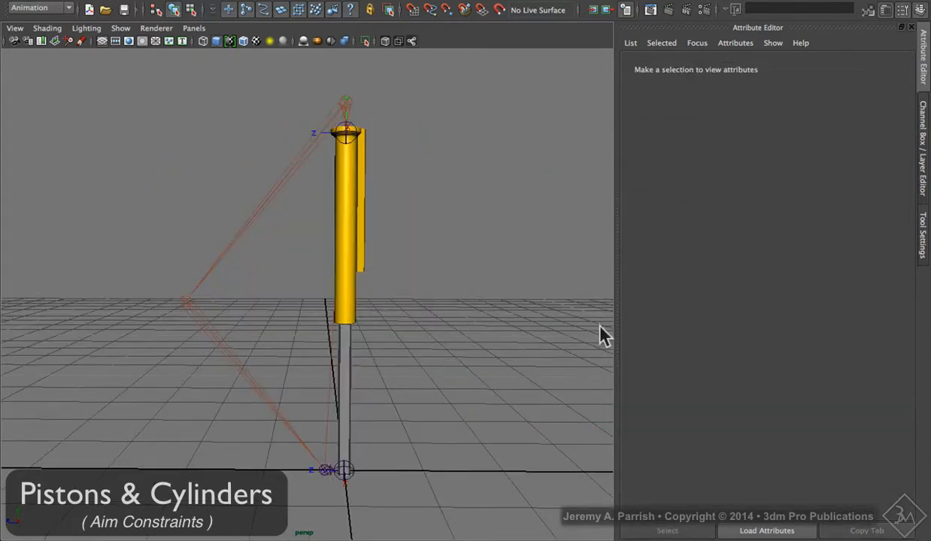
left_click(350, 472)
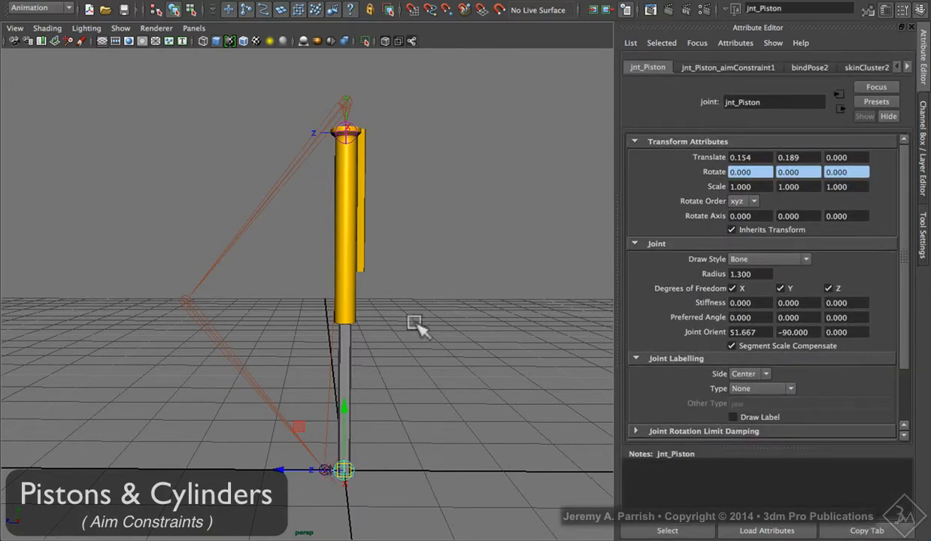
left_click(347, 136)
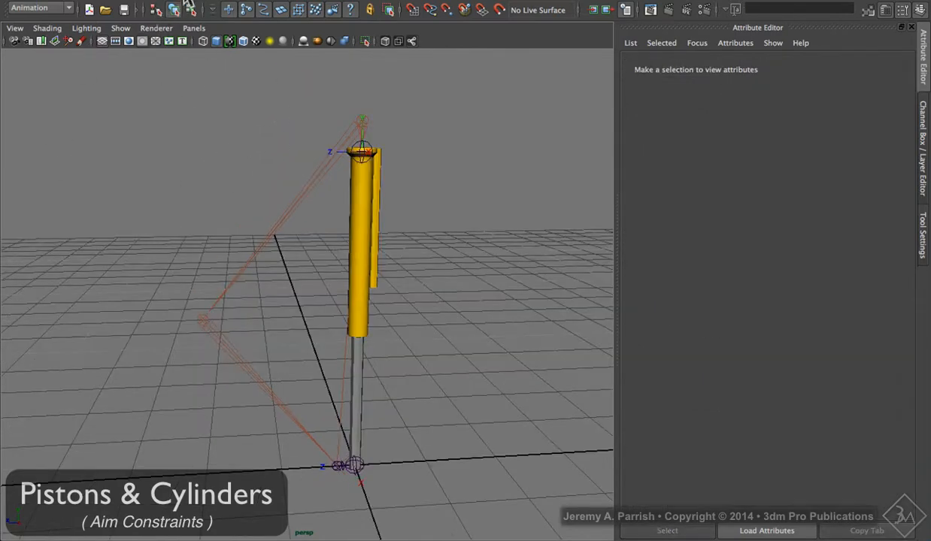
Step: Create a second locator and rename it aimPistonUp
left_click(186, 2)
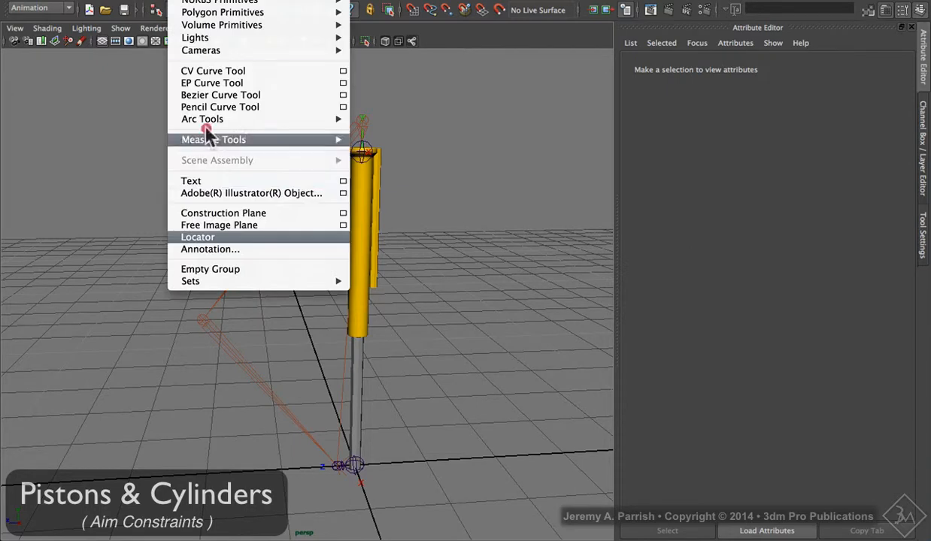
left_click(263, 237)
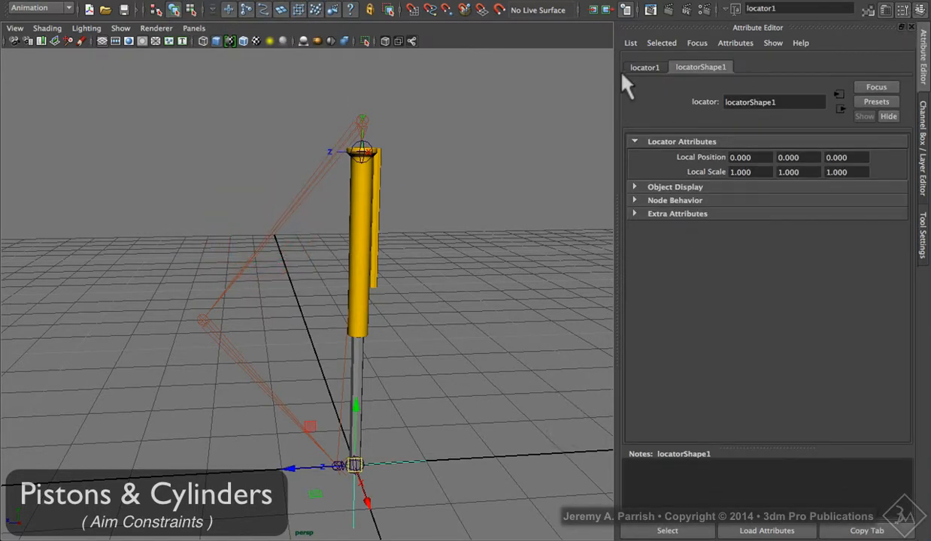
left_click(643, 67)
left_click_drag(761, 101, 601, 80)
type("aimPistonUp")
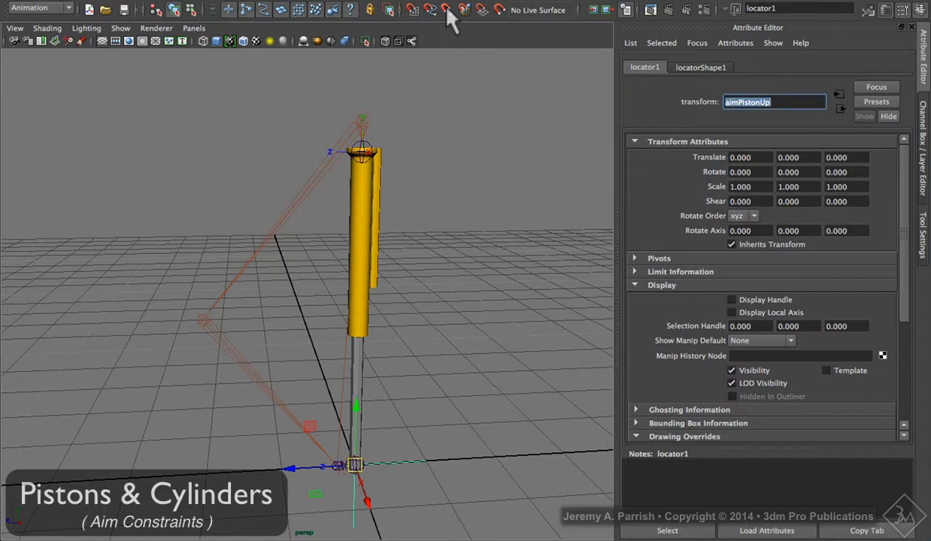
key("Return")
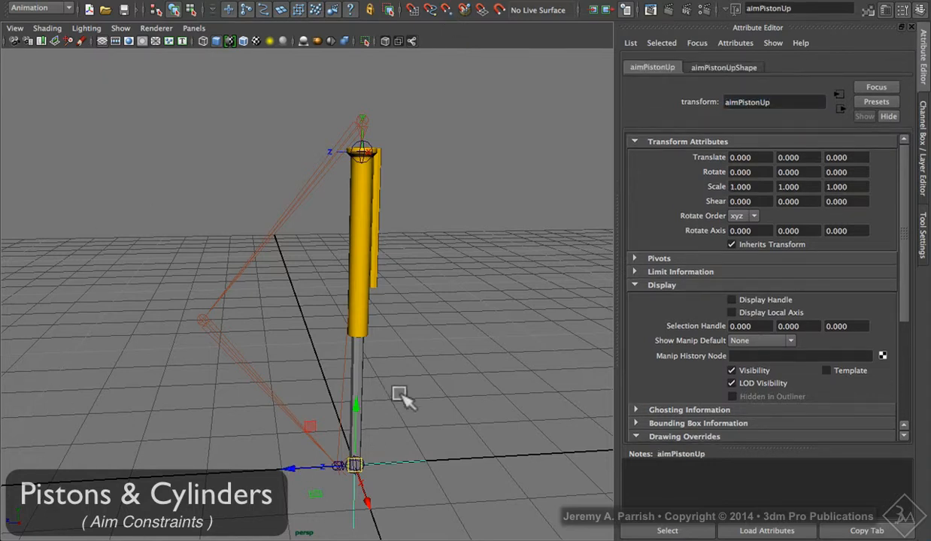
Step: Move the aimPistonUp locator behind the cylinder, to about 2.24 in Translate Y and -2.66 in Translate Z
left_click_drag(455, 376, 408, 376, "alt")
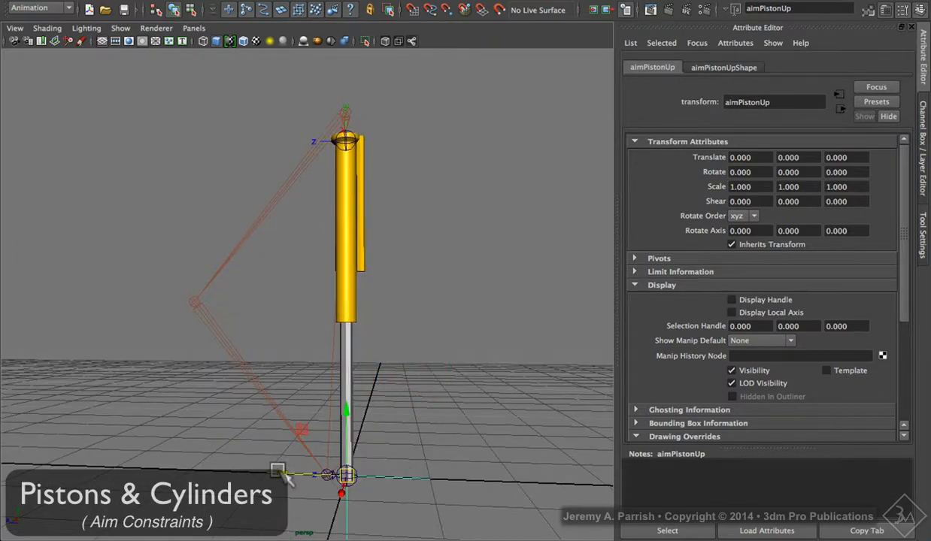
left_click_drag(280, 472, 420, 483)
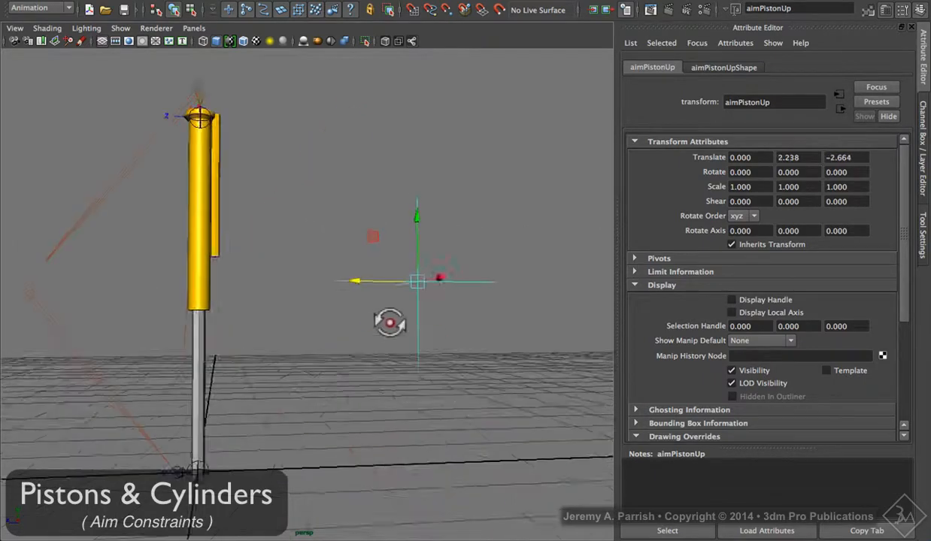
left_click_drag(388, 322, 349, 329, "alt")
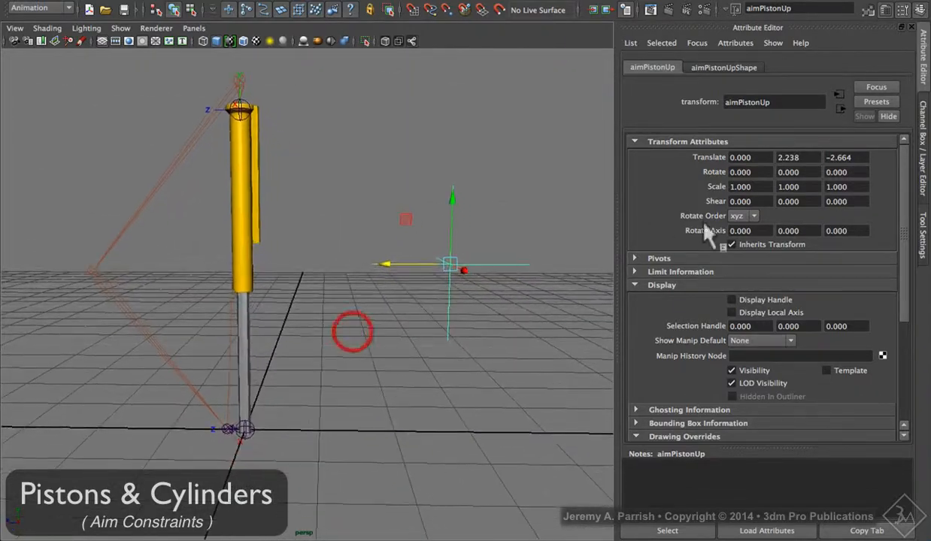
Step: Reduce aimPistonUp's local scale to 0.2 on all three axes and freeze its transformations
left_click(924, 146)
left_click_drag(828, 241, 827, 263)
middle_click_drag(565, 187, 562, 182)
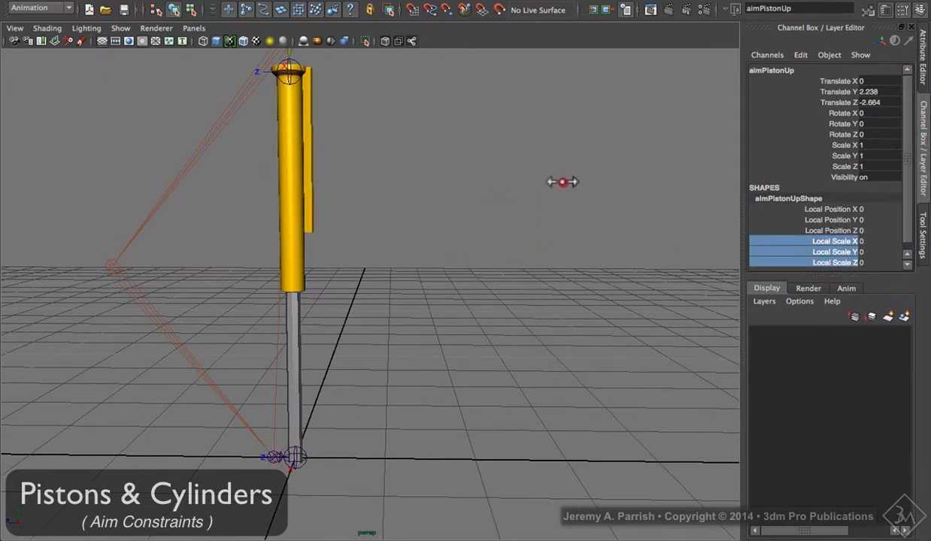
right_click(816, 92)
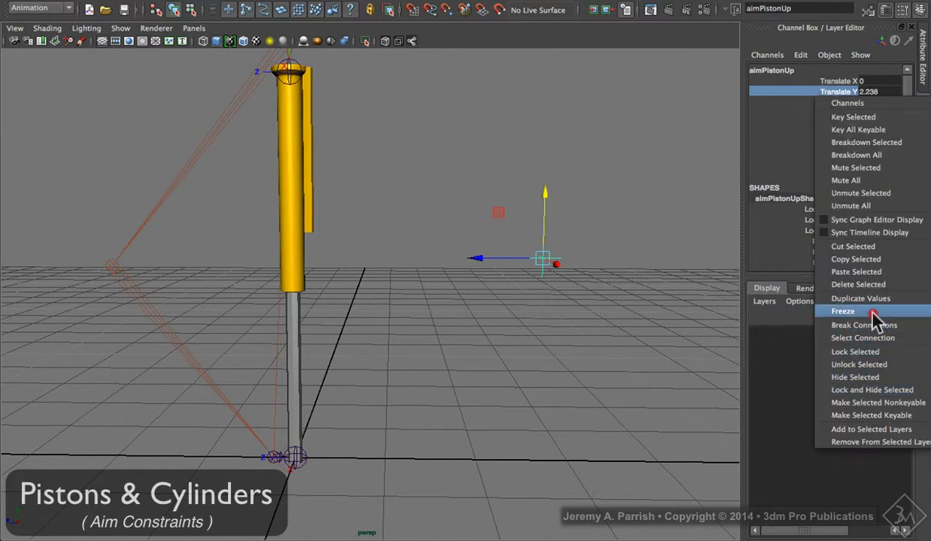
left_click(842, 310)
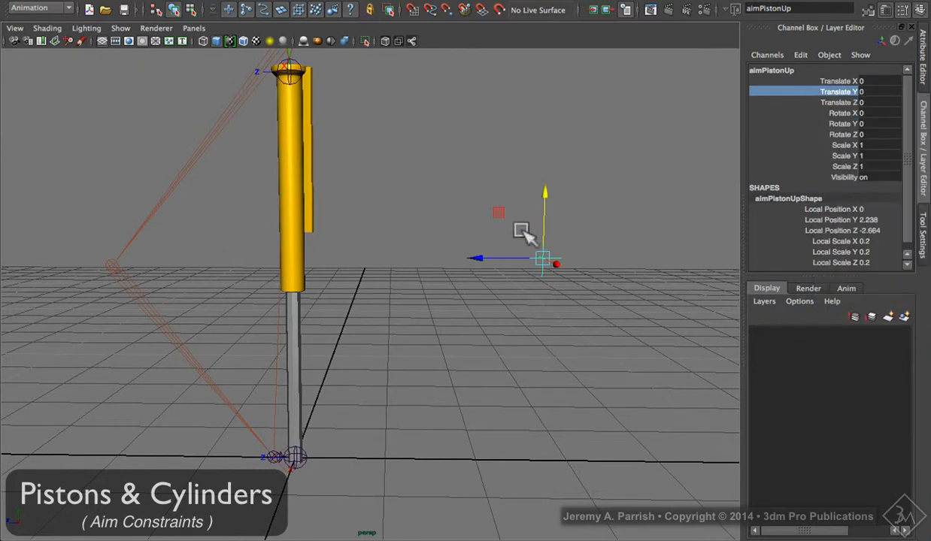
Step: Parent the aimPistonUp locator to joint5 at the lower end of the IK chain
left_click_drag(417, 270, 450, 293, "alt")
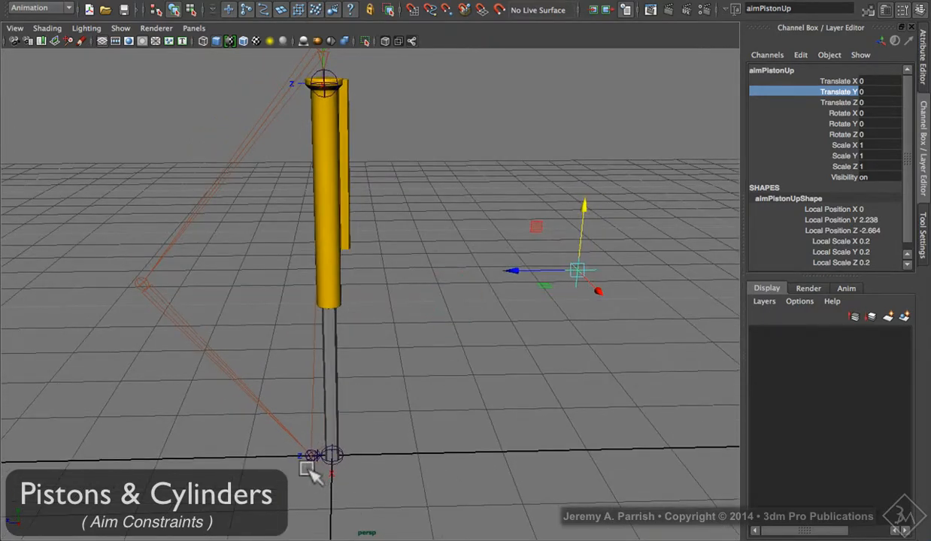
key("q")
right_click_drag(299, 474, 321, 474, "alt")
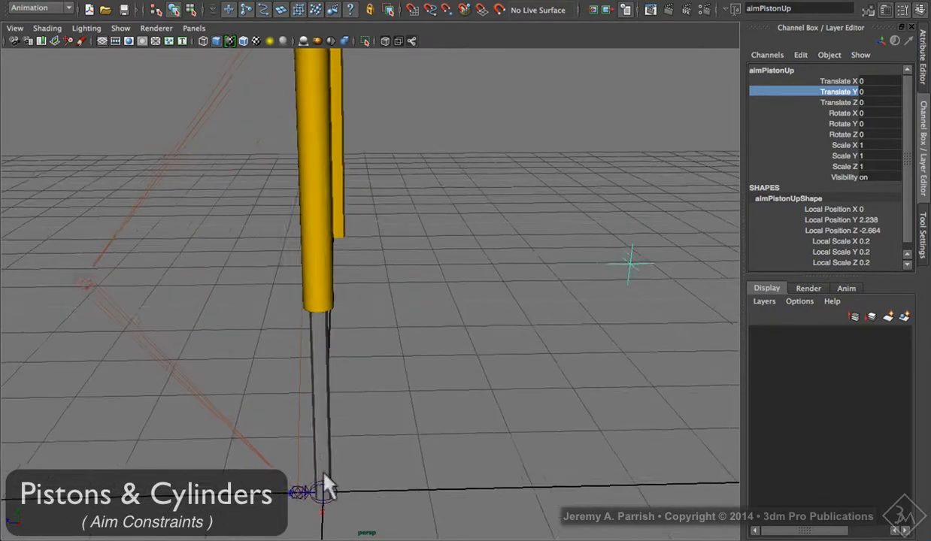
middle_click_drag(321, 475, 343, 368, "alt")
right_click_drag(343, 368, 393, 523, "alt")
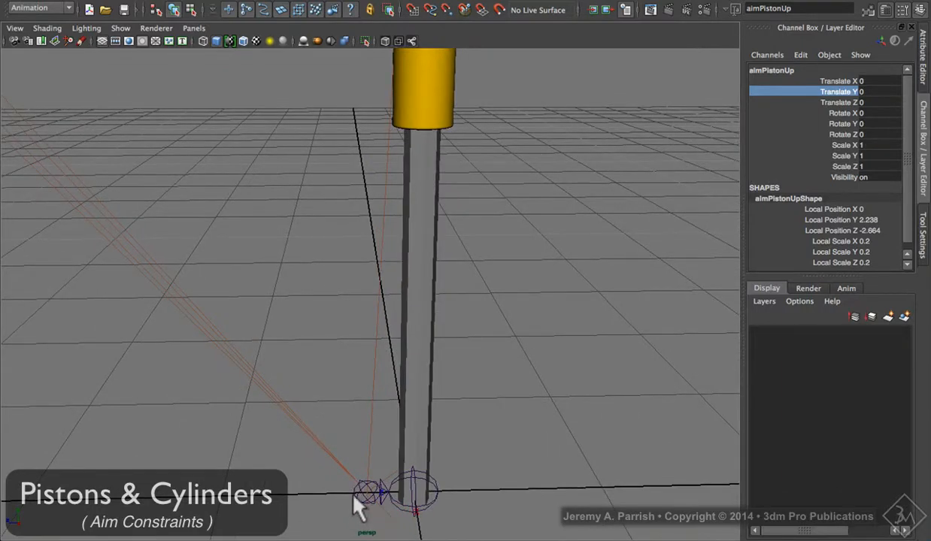
left_click(352, 494)
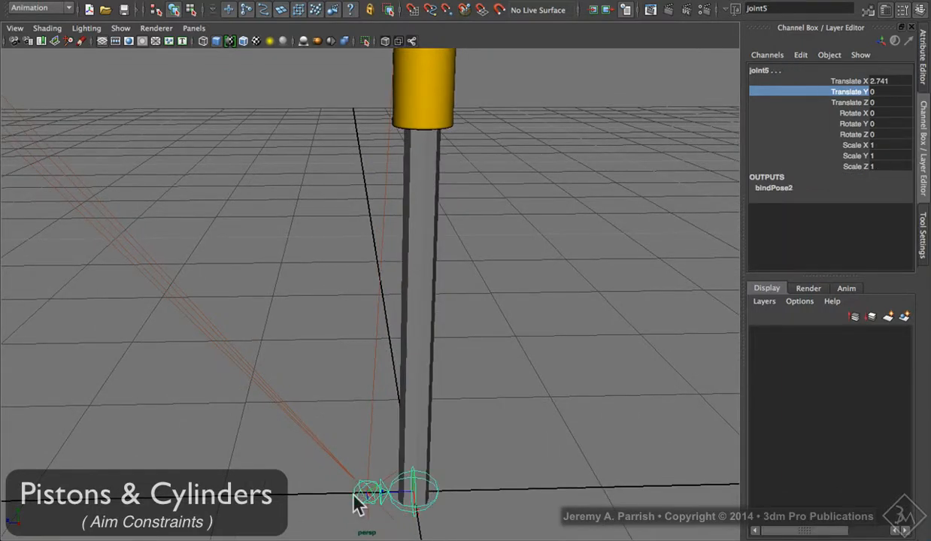
left_click(371, 473)
right_click_drag(548, 421, 410, 347, "alt")
middle_click_drag(425, 338, 382, 406, "alt")
right_click_drag(412, 392, 367, 364, "alt")
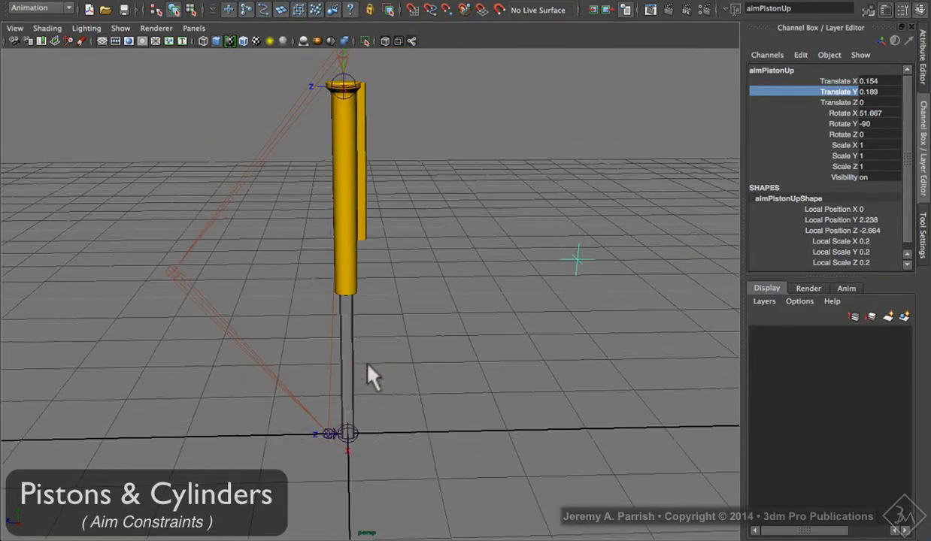
Step: Check the parenting by selecting joint5, the aimPistonUp locator and jnt_Piston in turn
left_click(317, 433)
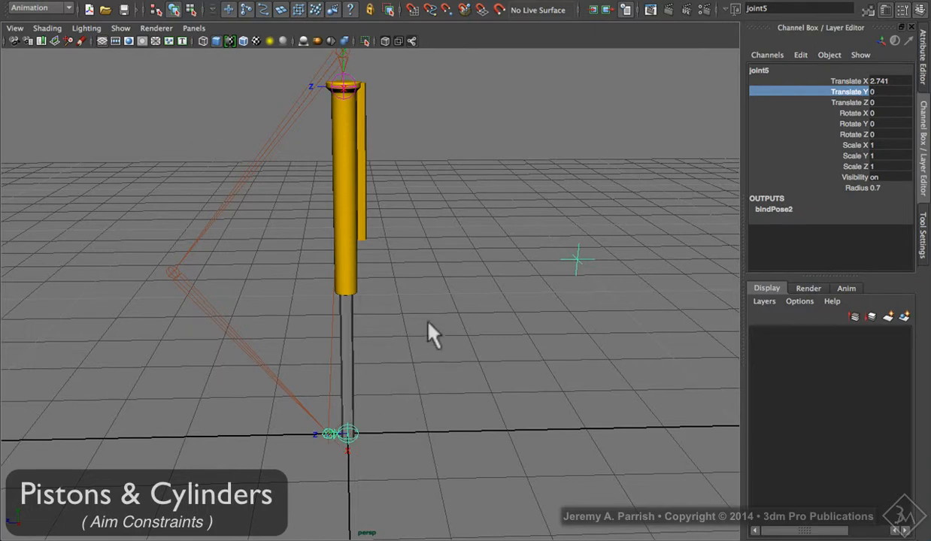
right_click_drag(429, 324, 417, 290, "alt")
middle_click_drag(416, 286, 419, 343, "alt")
left_click(548, 331)
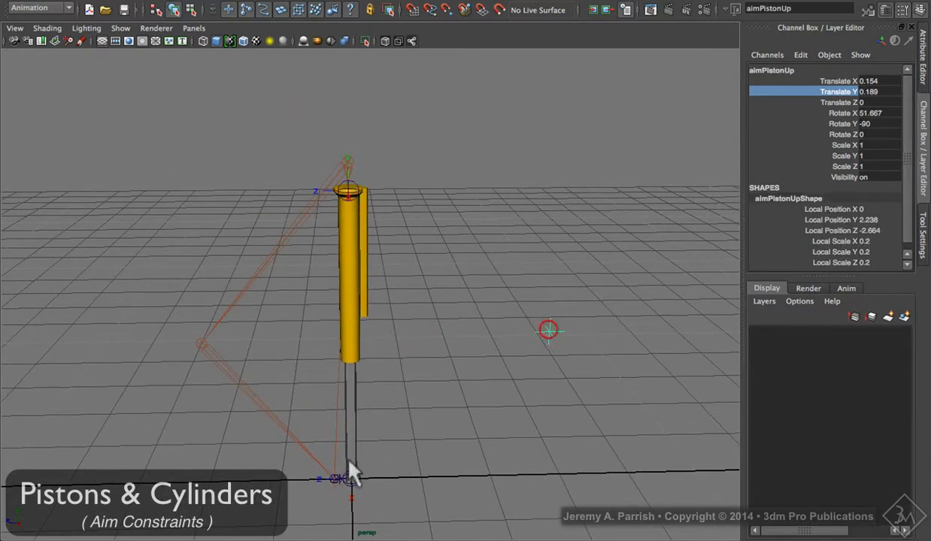
left_click(353, 479)
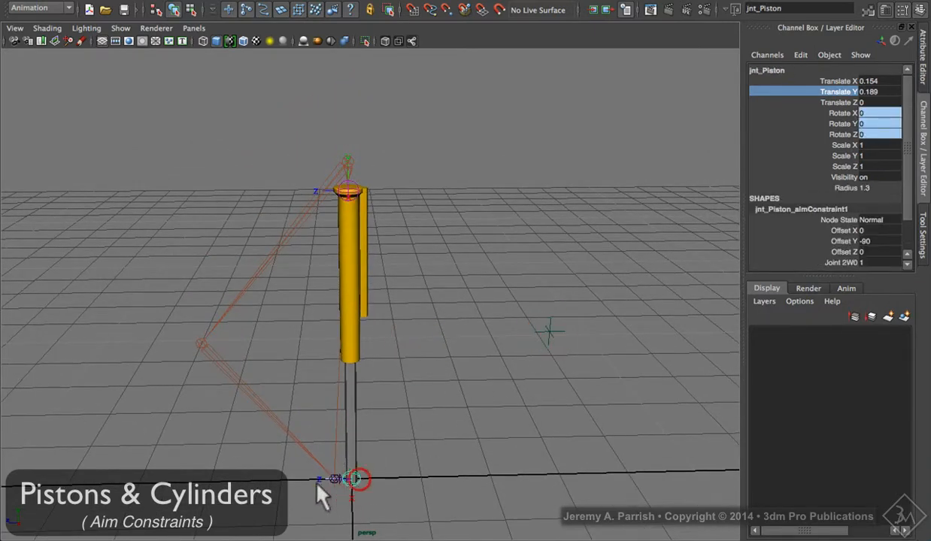
left_click(455, 458)
Step: Assign aimPistonUp as the world up object of jnt_Piston's aim constraint, keeping the world up type at Object Up
left_click_drag(421, 434, 389, 432, "alt")
right_click_drag(389, 431, 399, 436, "alt")
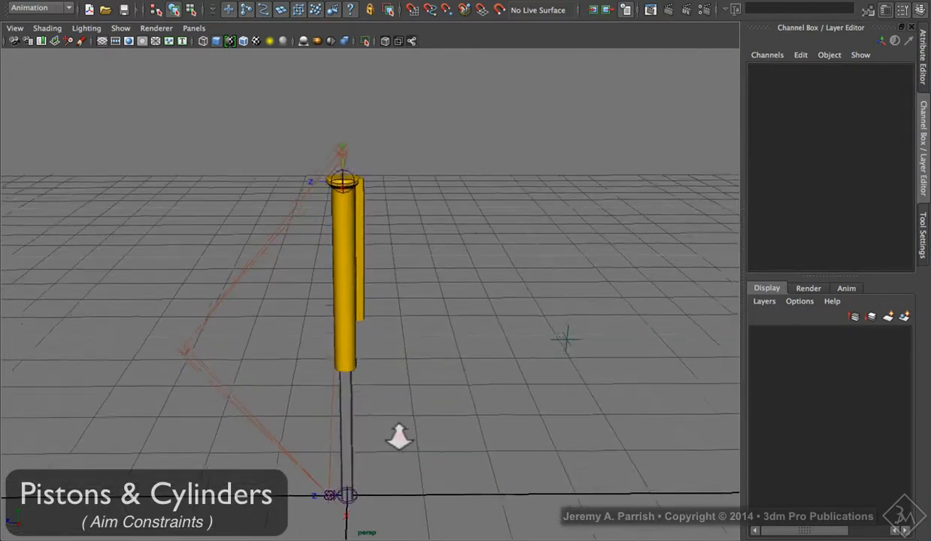
left_click_drag(400, 436, 384, 415, "alt")
left_click(385, 412)
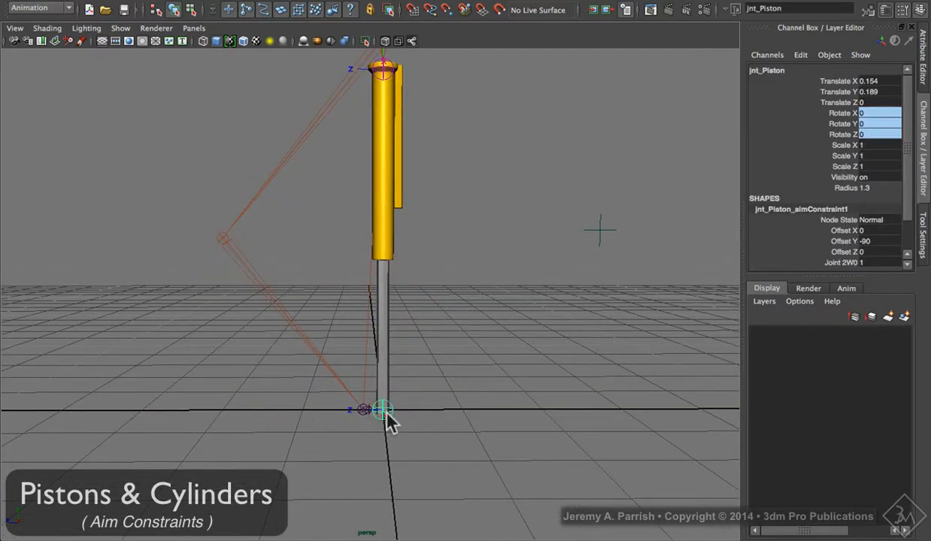
key("ctrl+a")
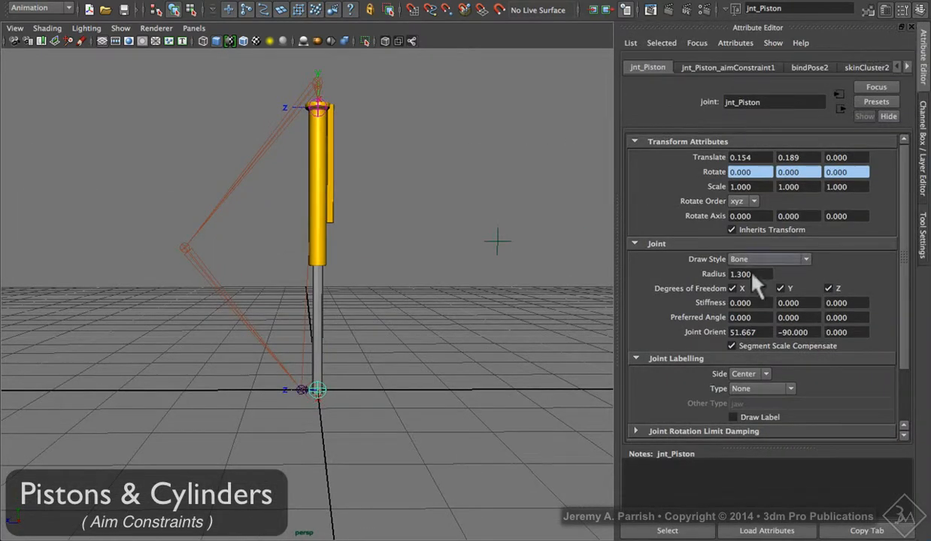
scroll(725, 282, "down", 3)
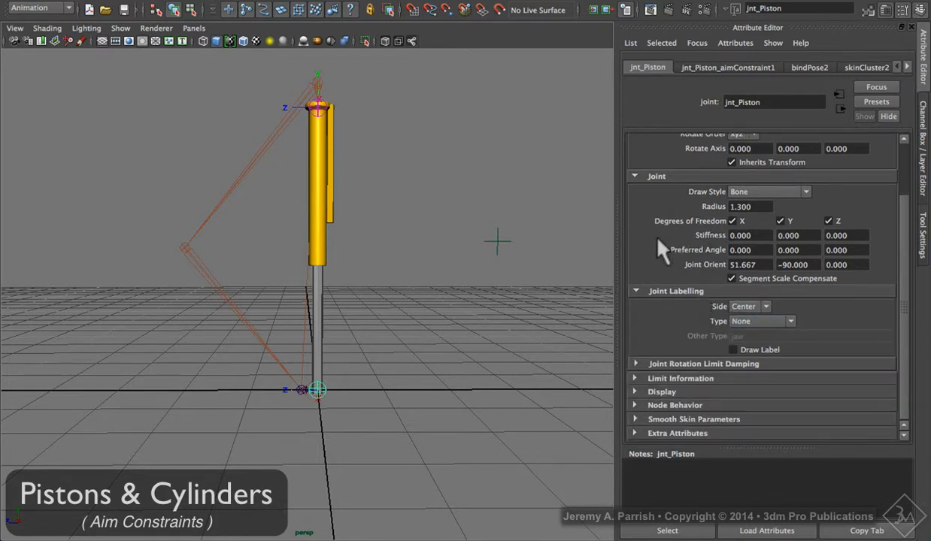
scroll(658, 241, "up", 3)
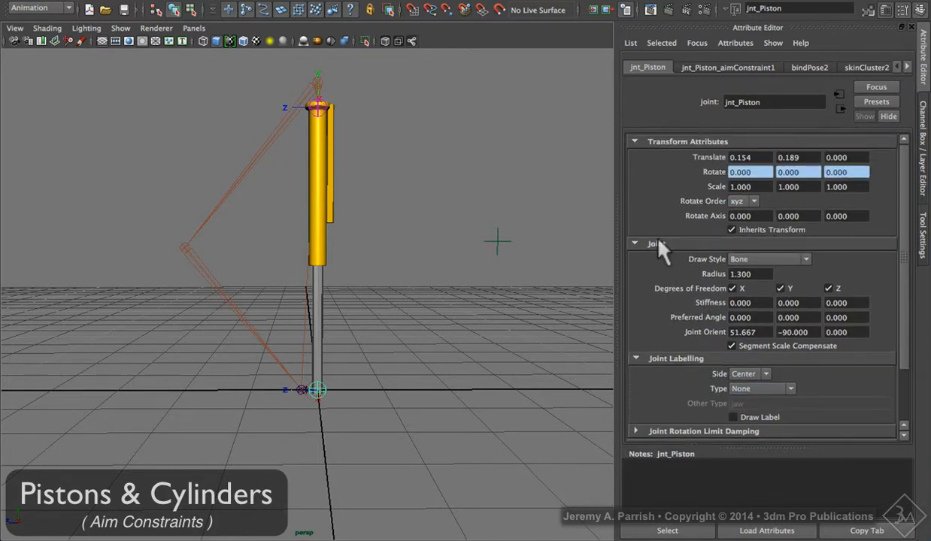
left_click(715, 66)
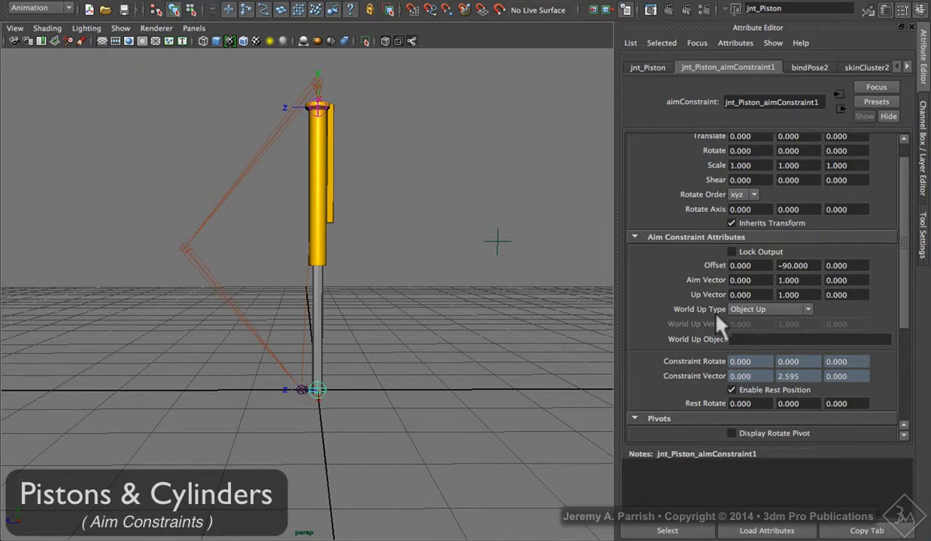
left_click(749, 310)
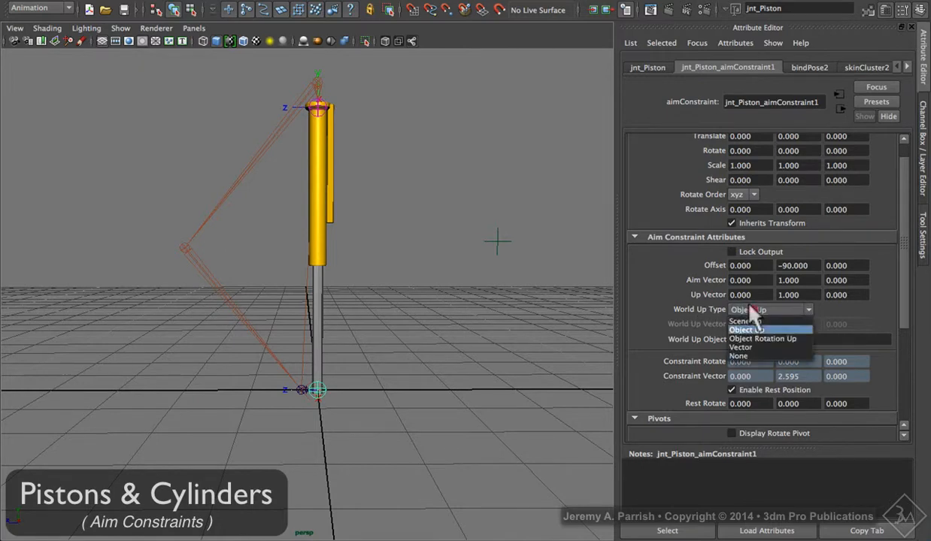
left_click(756, 330)
left_click(754, 339)
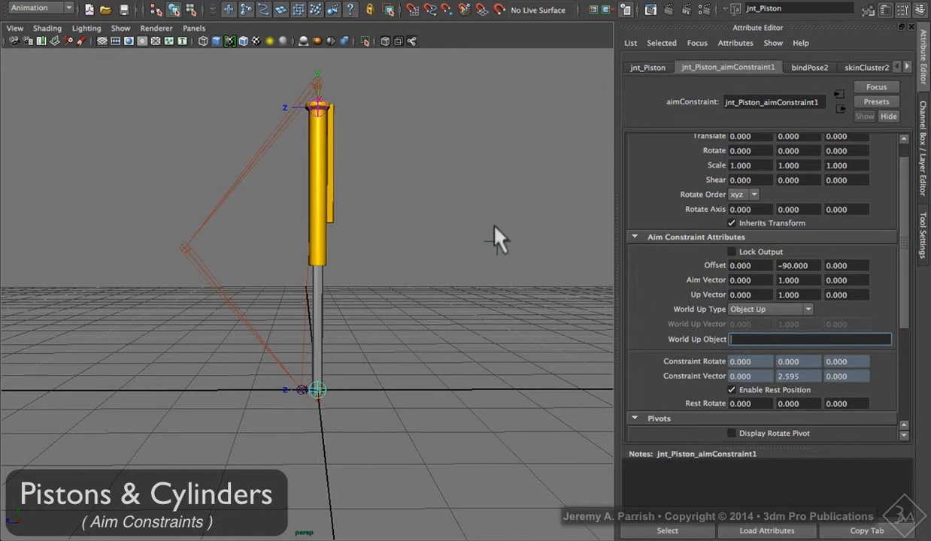
left_click(775, 341)
key("Return")
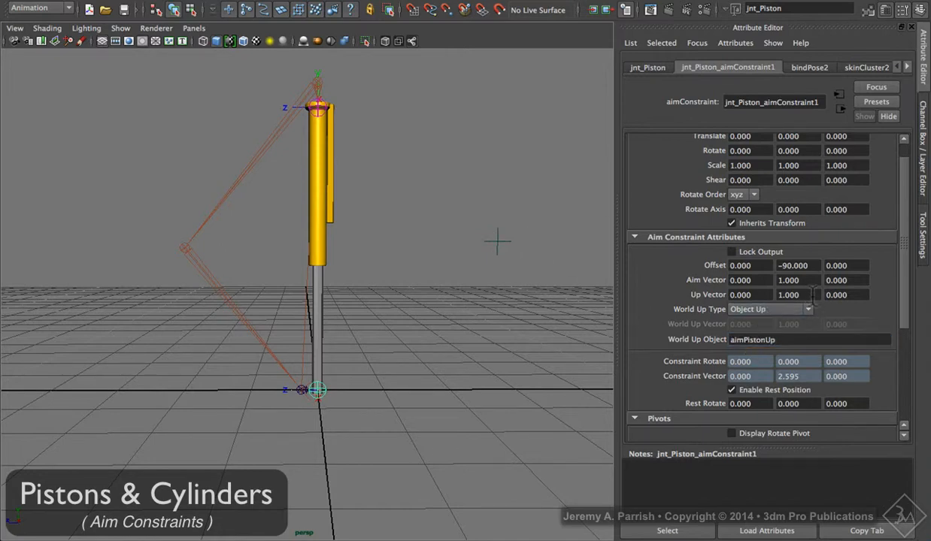
Step: Test both aim constraints with their up locators by moving the IK handle around from different view angles
left_click_drag(460, 229, 527, 279)
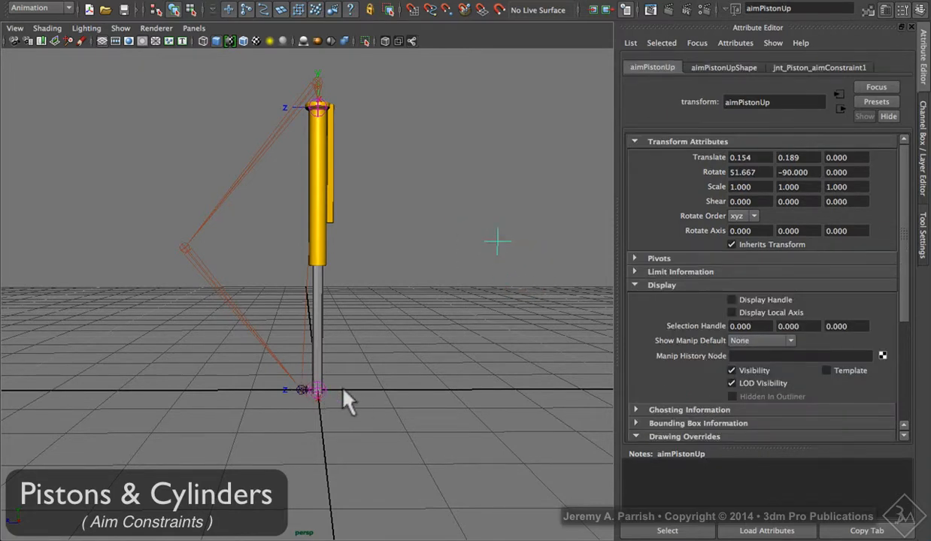
right_click_drag(448, 286, 368, 296, "alt")
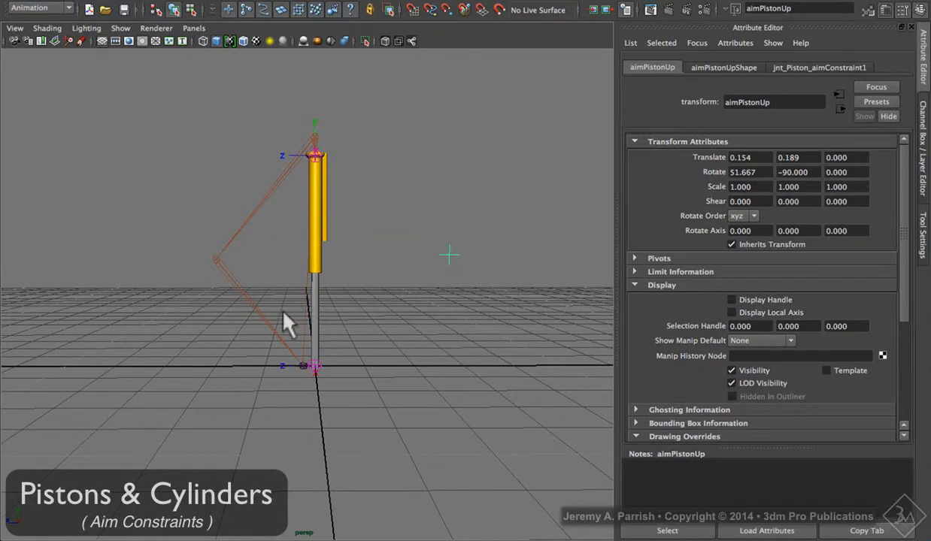
left_click(307, 367)
key("w")
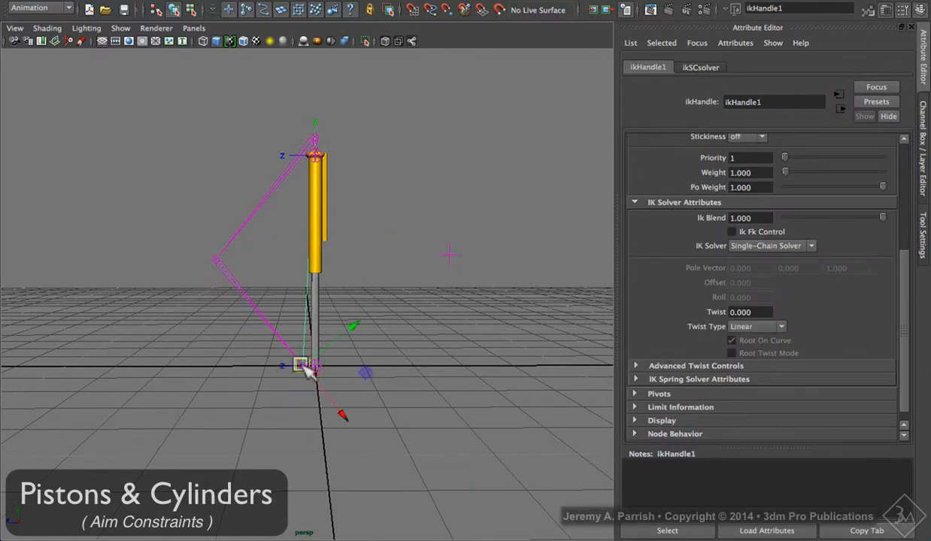
left_click_drag(306, 367, 249, 294)
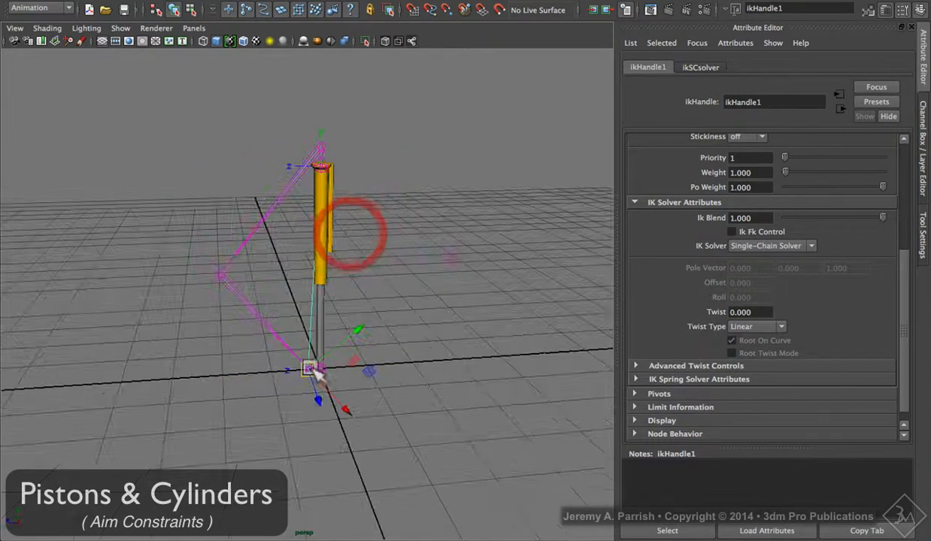
left_click_drag(316, 374, 374, 257)
left_click_drag(256, 333, 253, 308)
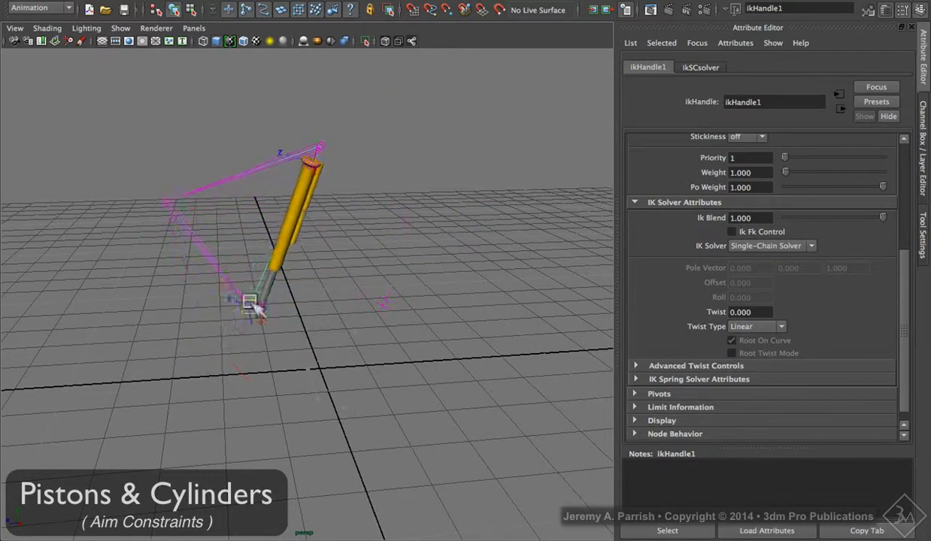